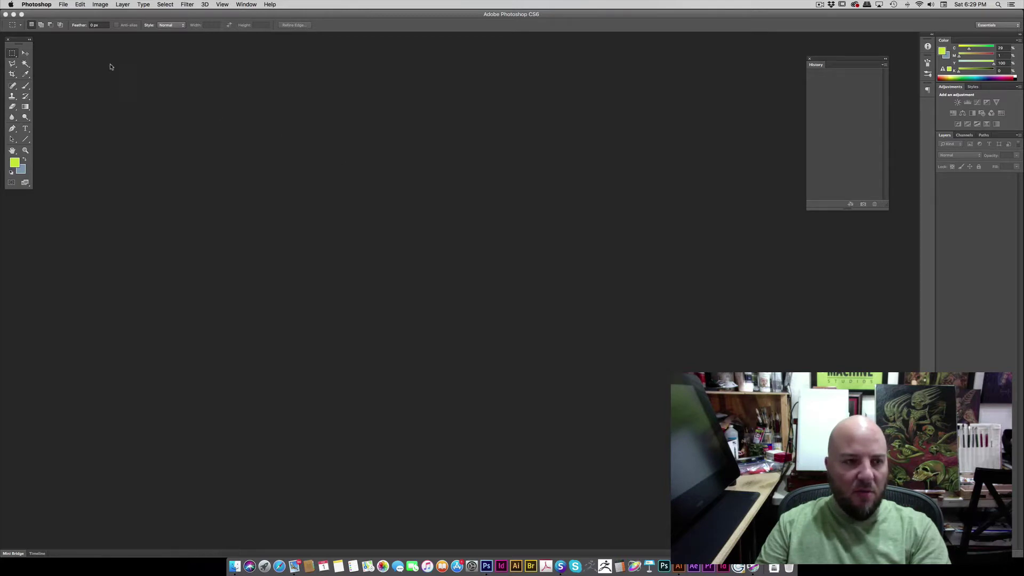
# - Show the File > Import choices, including Images from Device
pyautogui.click(63, 6)
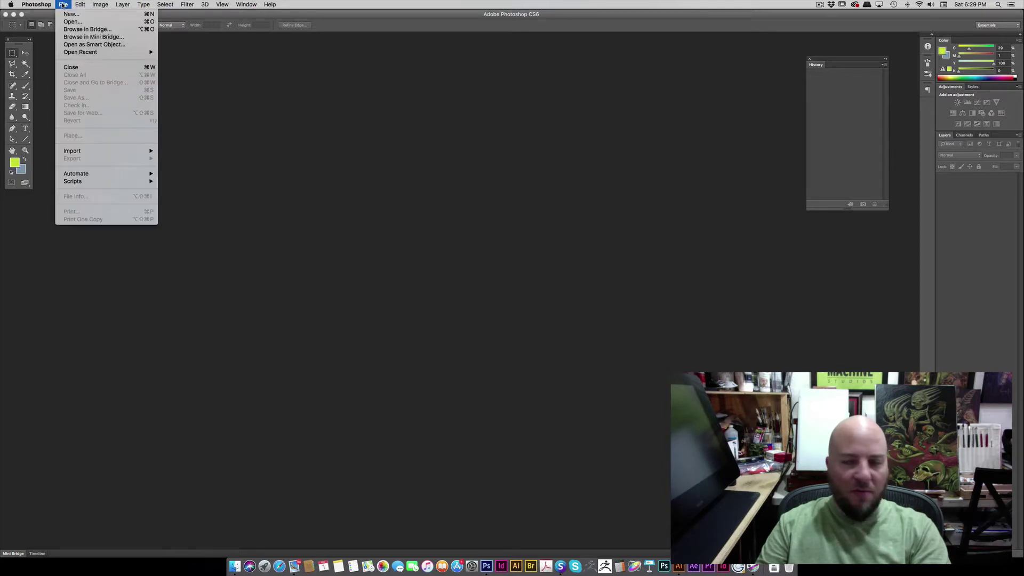
pyautogui.moveTo(85, 153)
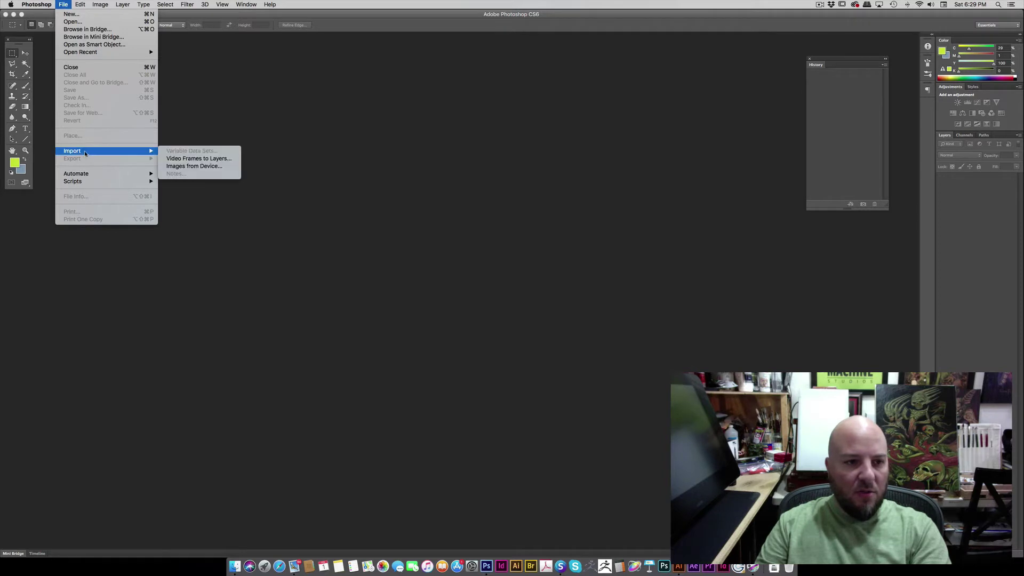
# - Open the Images from Device scanner import and run an Overview preview scan
pyautogui.click(187, 166)
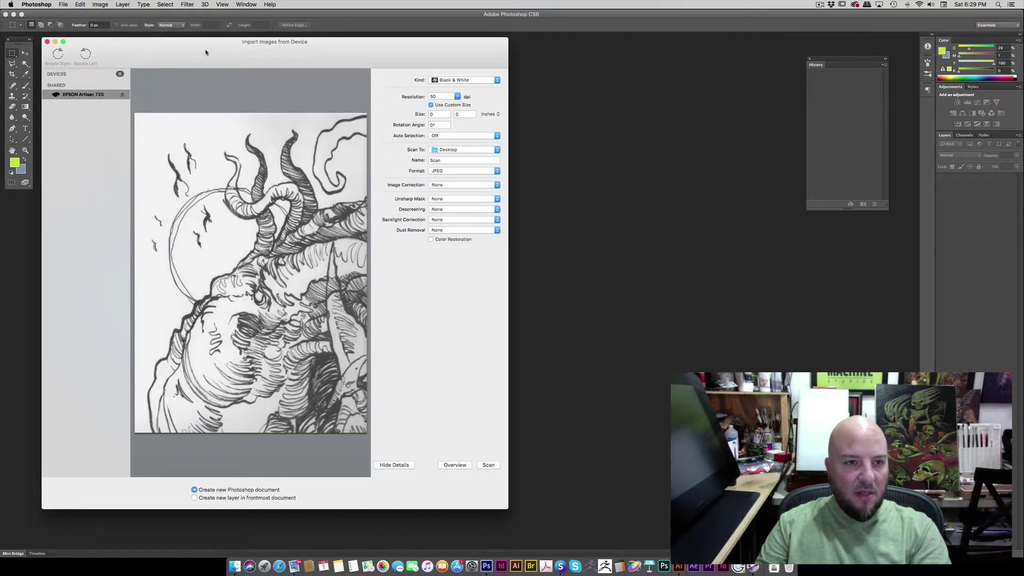
pyautogui.moveTo(204, 54)
pyautogui.mouseDown()
pyautogui.moveTo(210, 69)
pyautogui.moveTo(201, 63)
pyautogui.mouseUp()
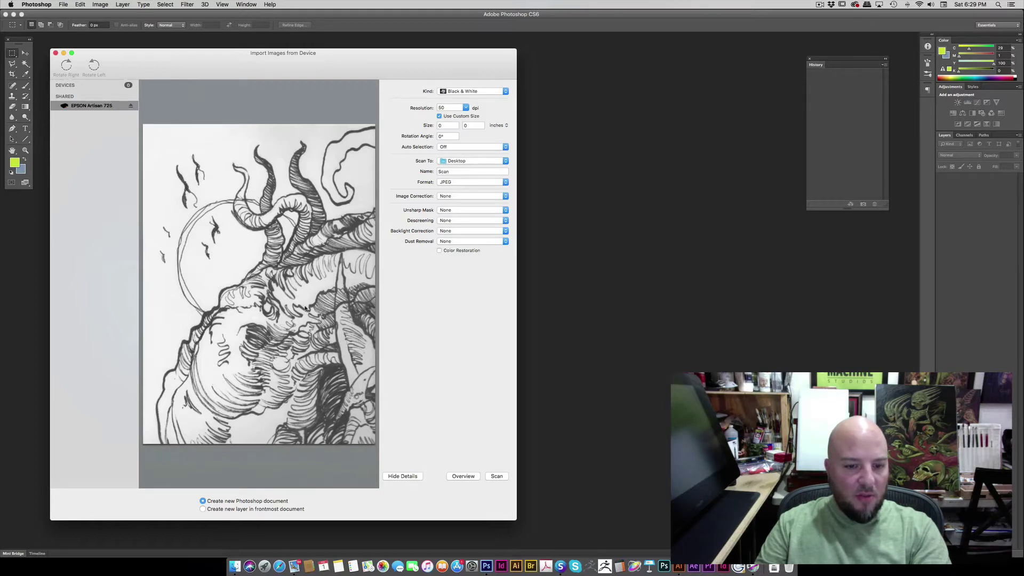
pyautogui.click(463, 477)
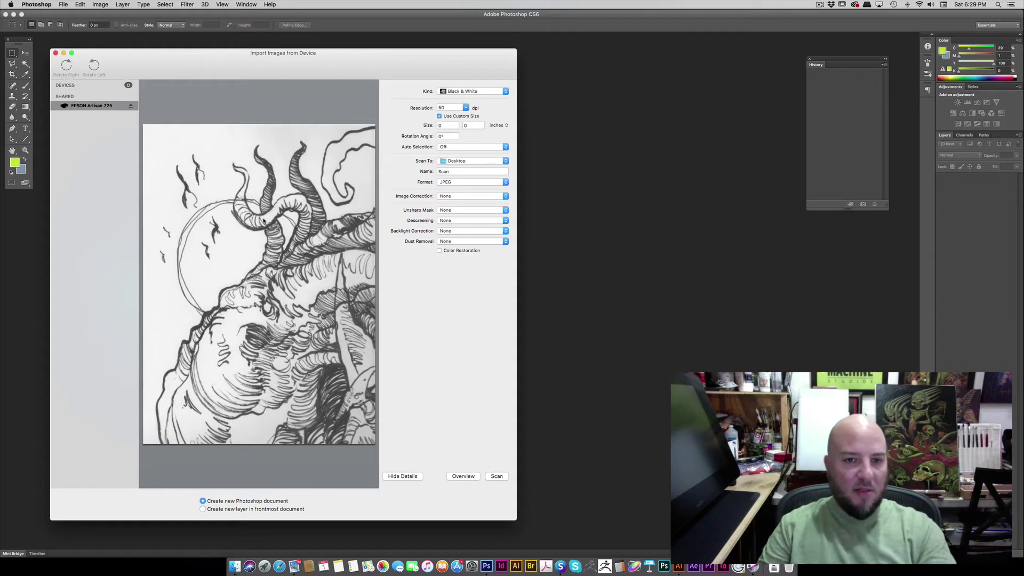
# - Set the scan Resolution to 300 dpi and Kind to Color
pyautogui.click(466, 107)
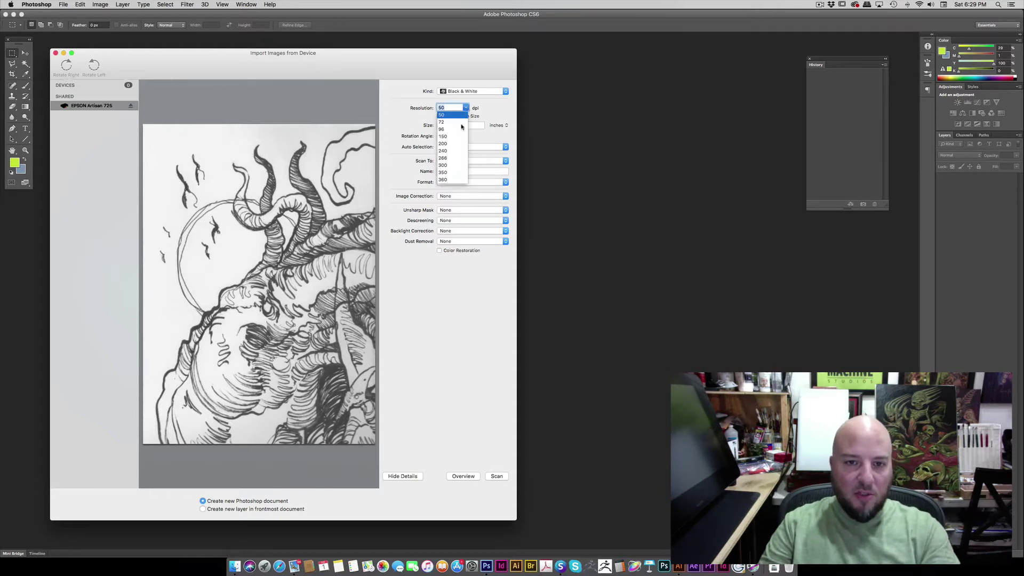
pyautogui.click(445, 165)
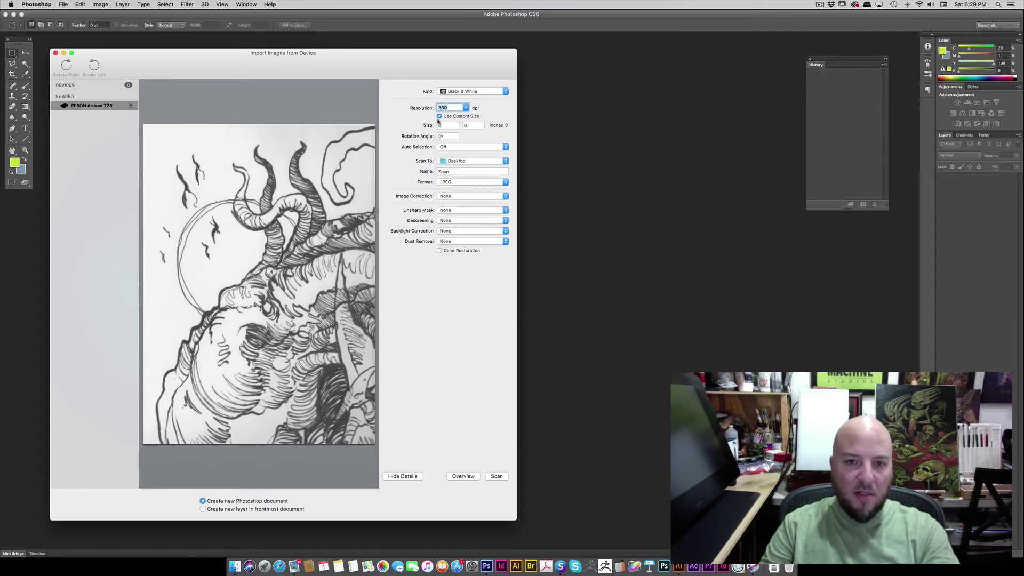
pyautogui.click(502, 92)
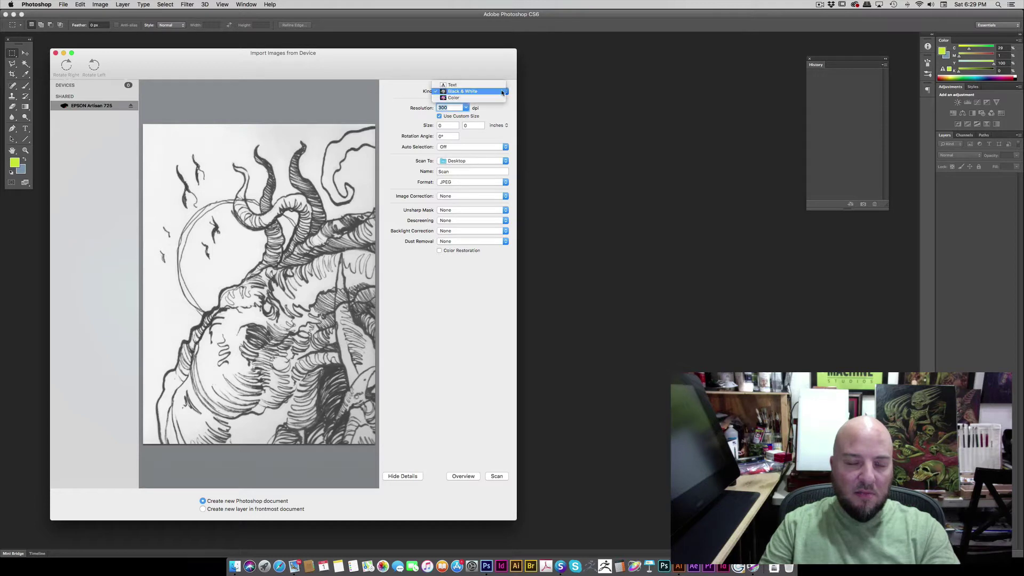
pyautogui.click(482, 98)
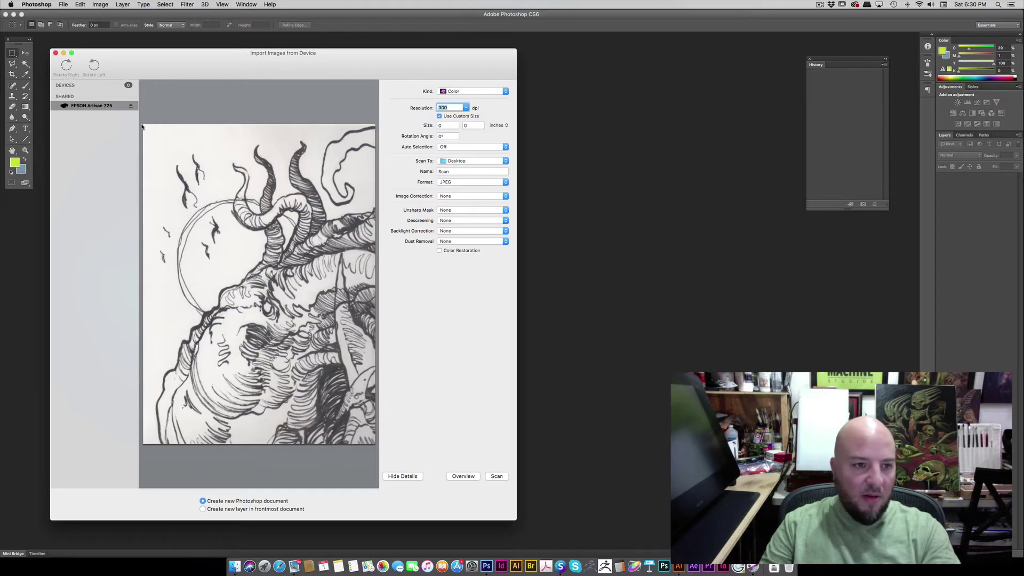
# - Fit the scan rectangle to the whole page and scan it as Scan 23
pyautogui.moveTo(143, 124); pyautogui.dragTo(375, 445)
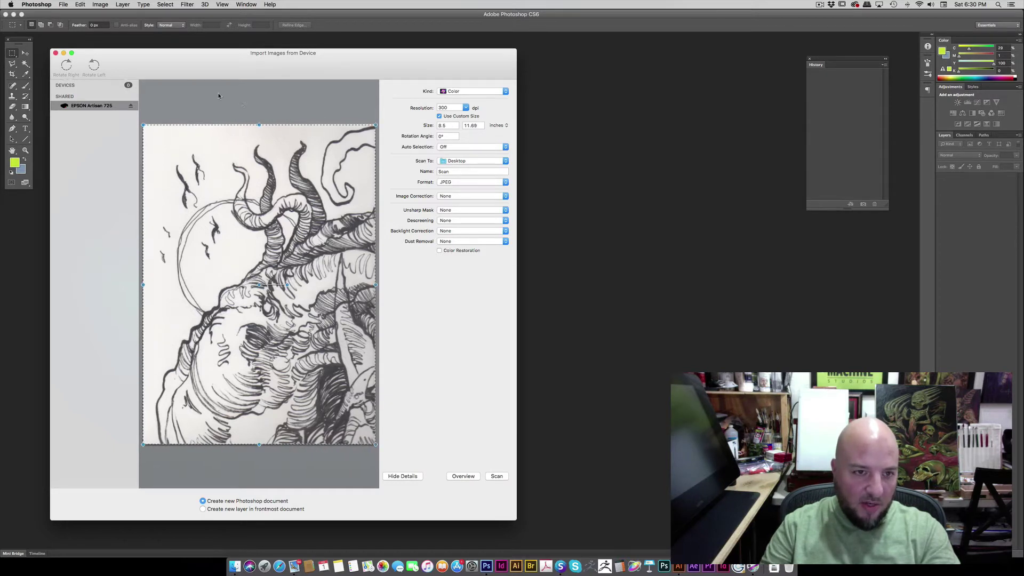
pyautogui.moveTo(260, 125); pyautogui.dragTo(261, 124)
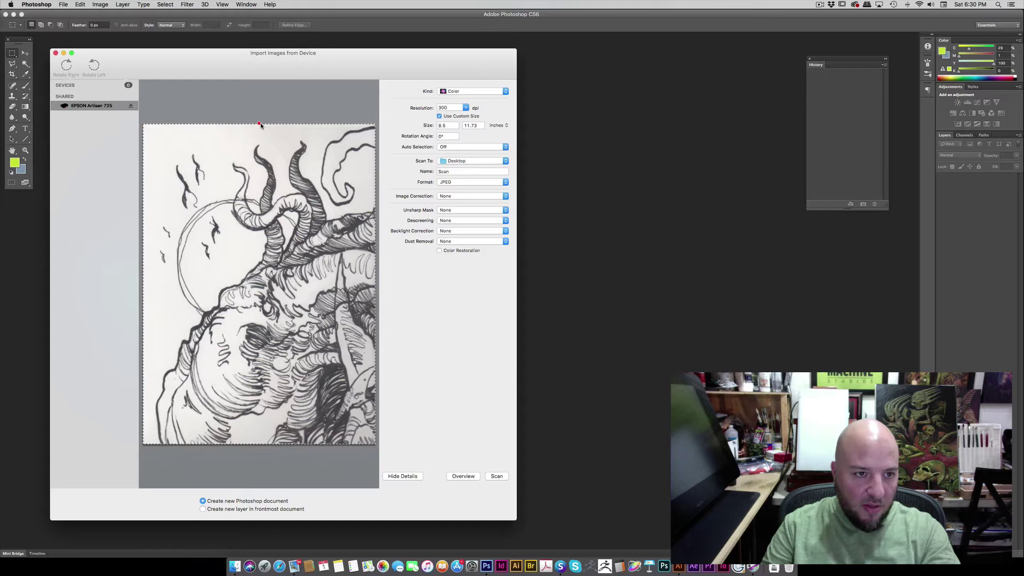
pyautogui.moveTo(143, 284); pyautogui.dragTo(142, 285)
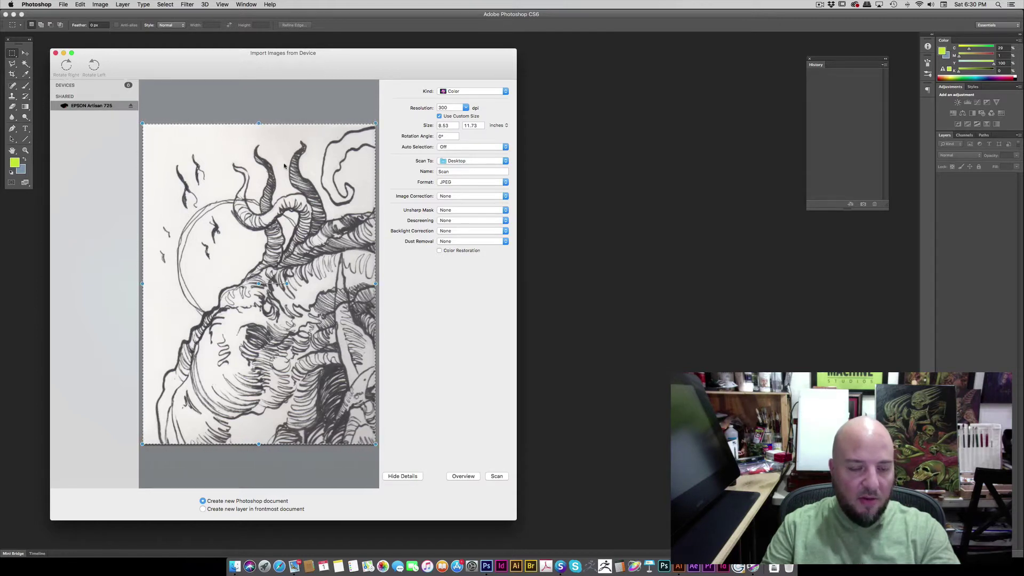
pyautogui.click(496, 475)
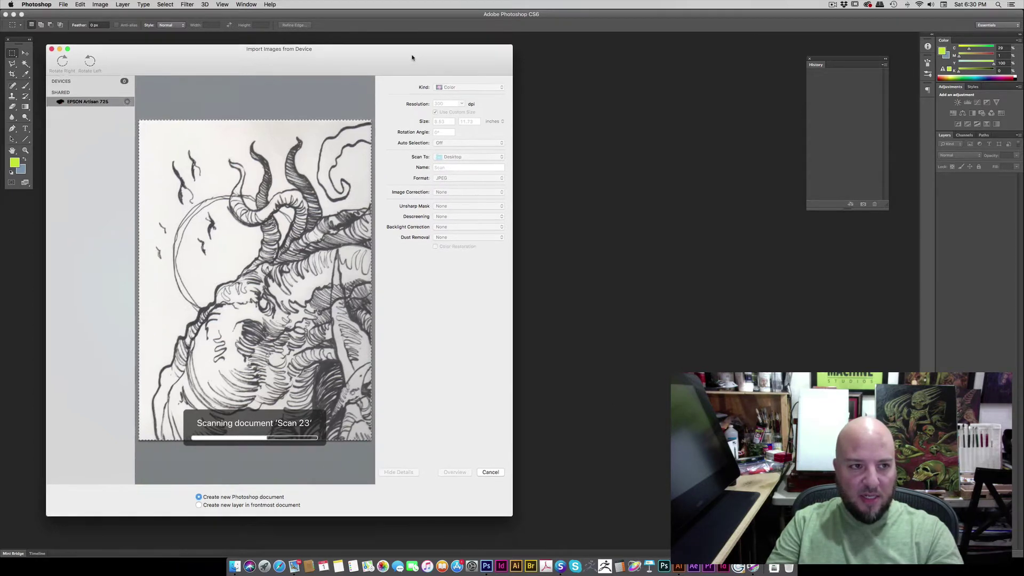
# - Move the Tools panel out of the corner while the finished Scan 23 document opens
pyautogui.moveTo(410, 57); pyautogui.dragTo(416, 64)
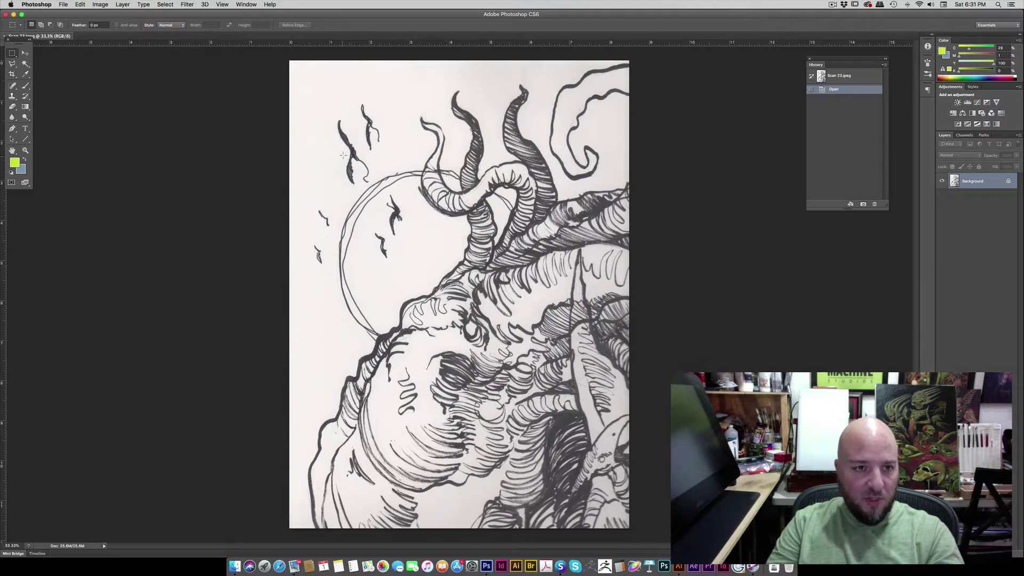
pyautogui.moveTo(24, 41); pyautogui.dragTo(25, 55)
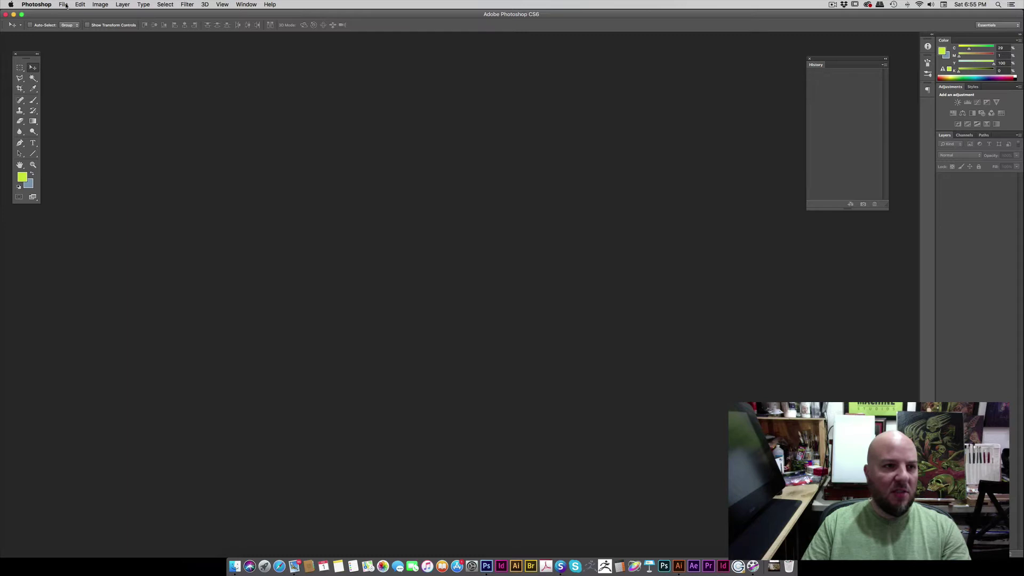
# - Nudge the Tools panel back and launch Photomerge from File > Automate
pyautogui.moveTo(30, 56); pyautogui.dragTo(25, 49)
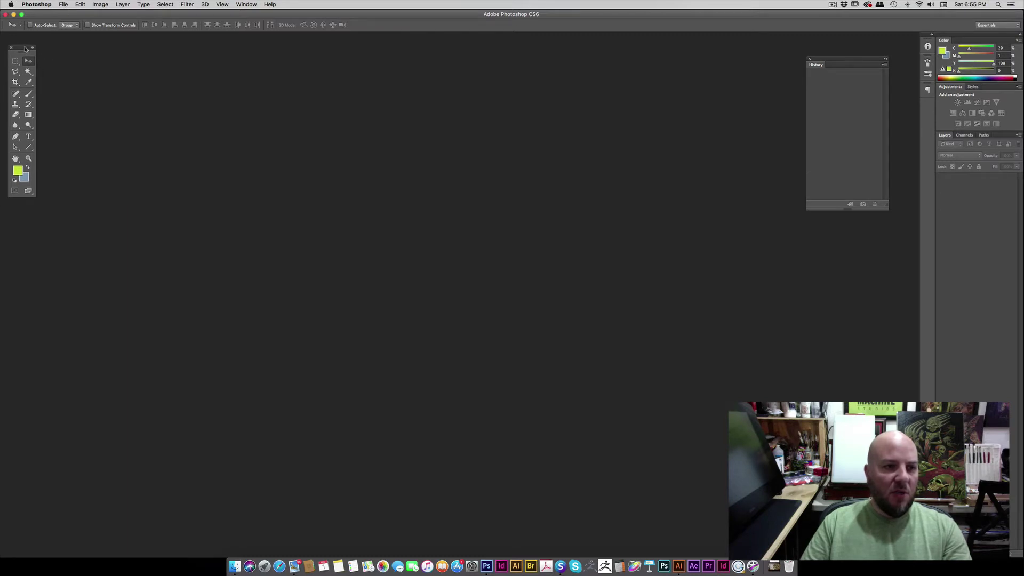
pyautogui.click(63, 4)
pyautogui.moveTo(99, 174)
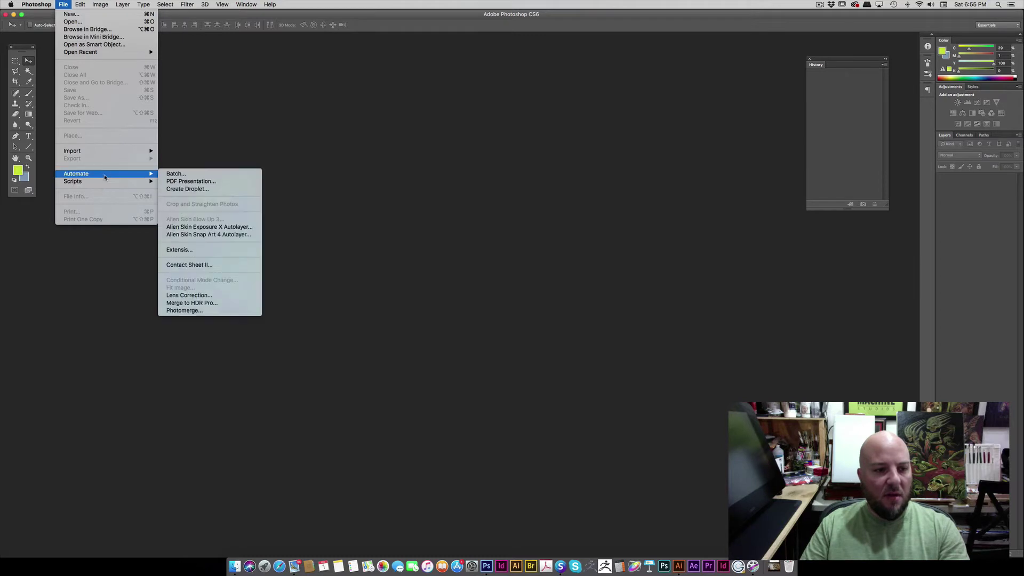
pyautogui.press('Escape')
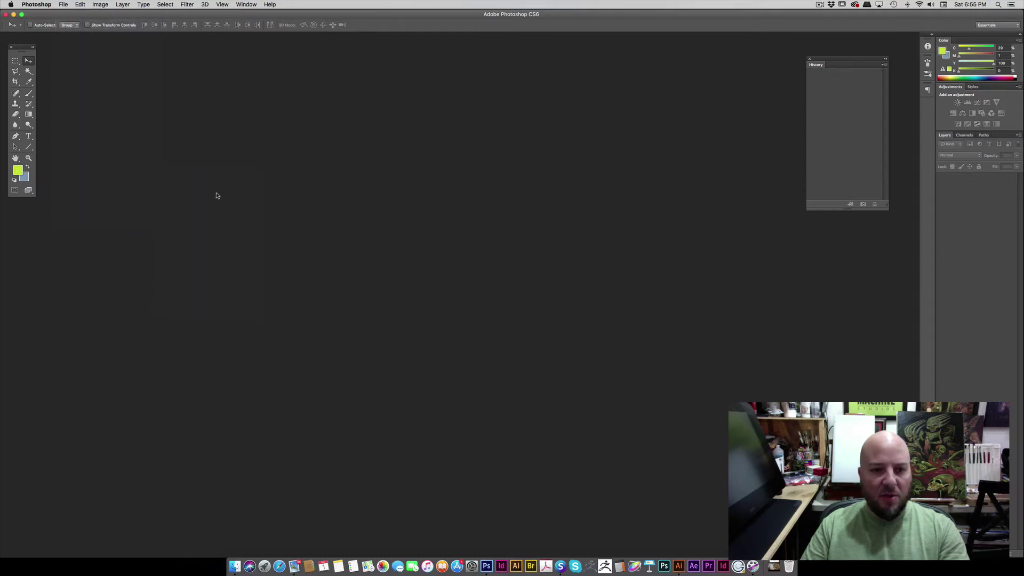
# - Reposition the Photomerge dialog and open Browse to pick source images
pyautogui.moveTo(486, 170); pyautogui.dragTo(338, 105)
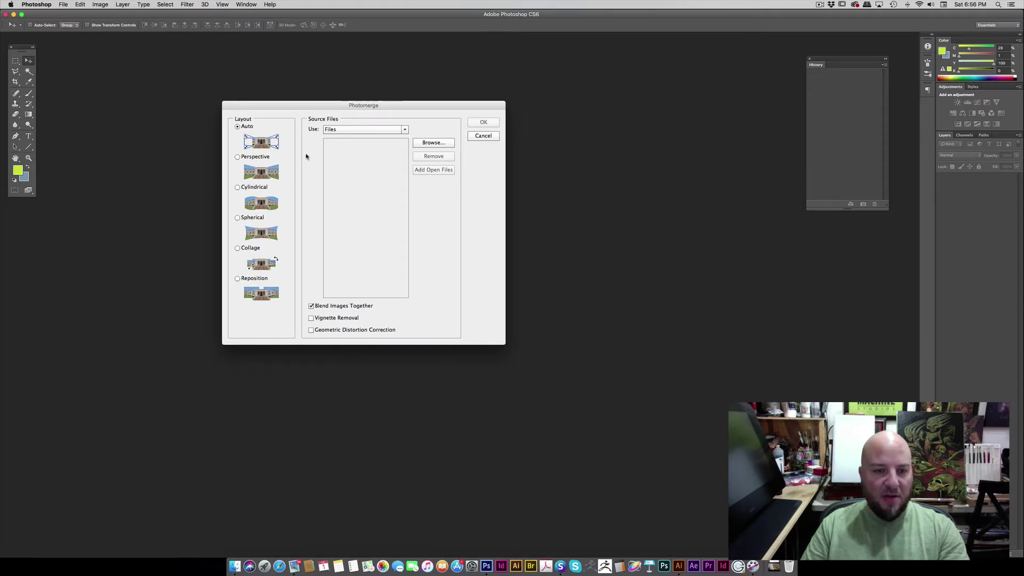
pyautogui.moveTo(345, 106); pyautogui.dragTo(353, 115)
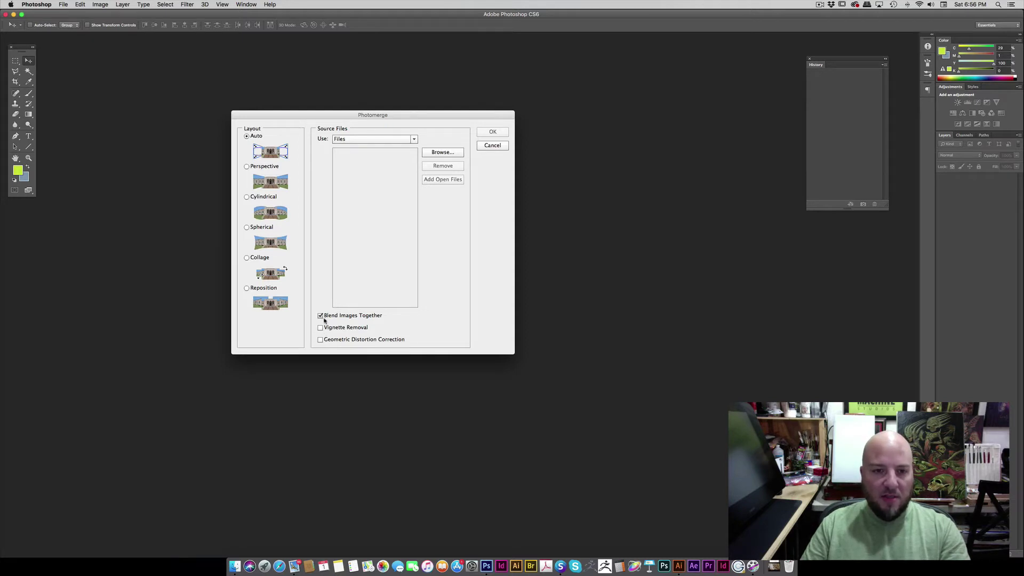
pyautogui.click(443, 152)
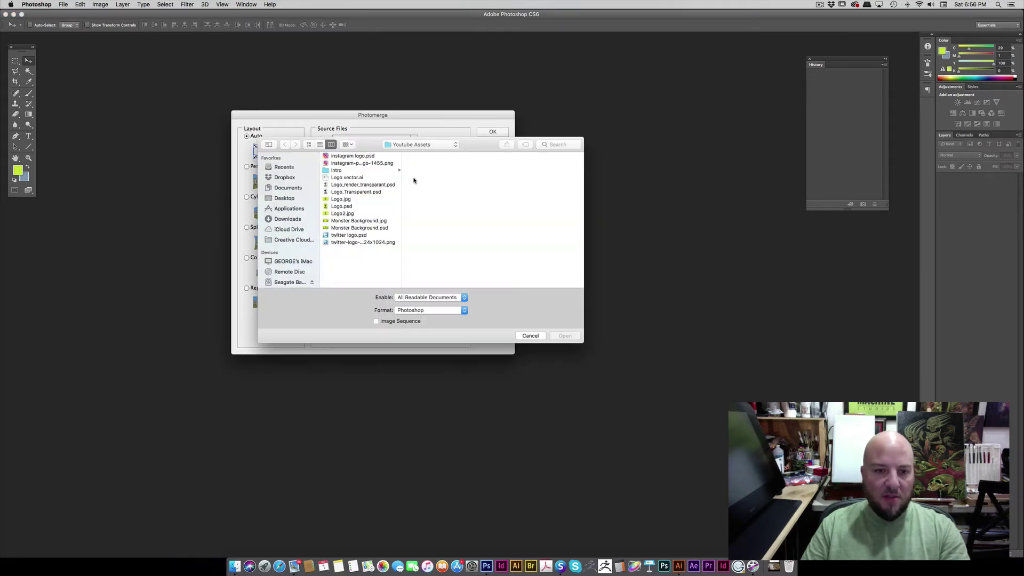
# - Browse the Desktop folder and step through the numbered scan files from Scan 1.jpeg
pyautogui.click(272, 199)
pyautogui.scroll(-10, 372, 219)
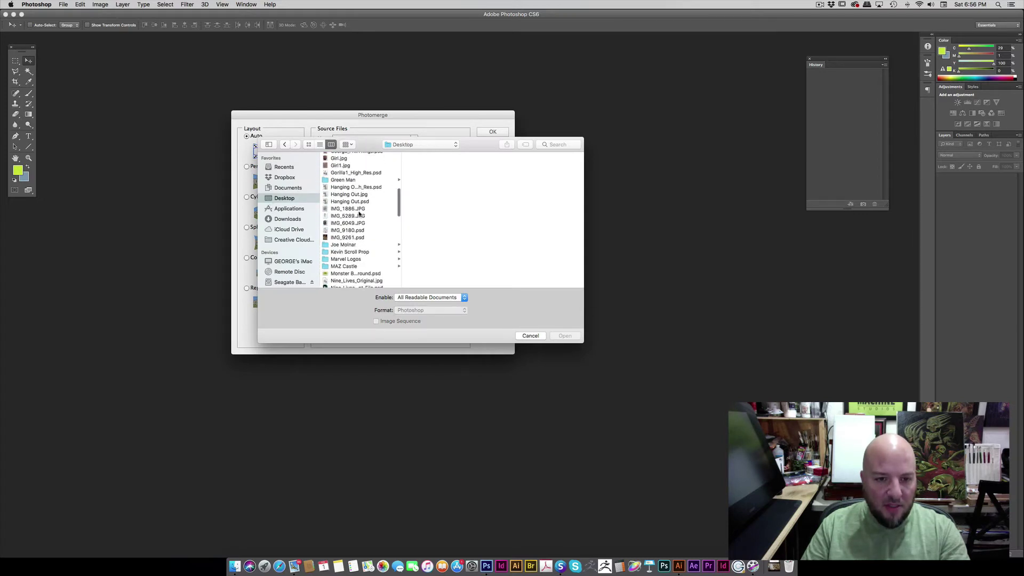
pyautogui.click(336, 187)
pyautogui.scroll(-8, 338, 203)
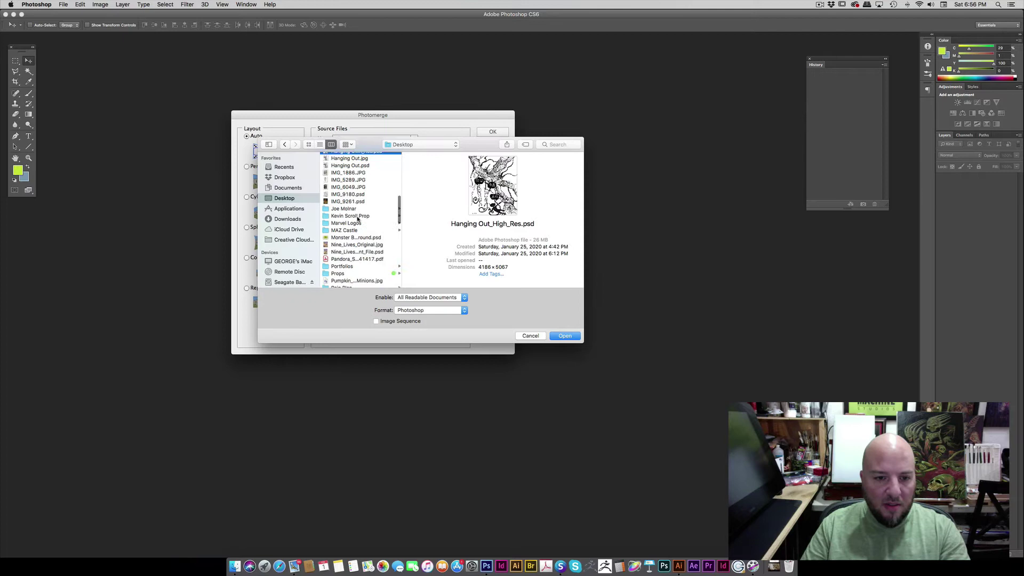
pyautogui.click(338, 211)
pyautogui.click(338, 219)
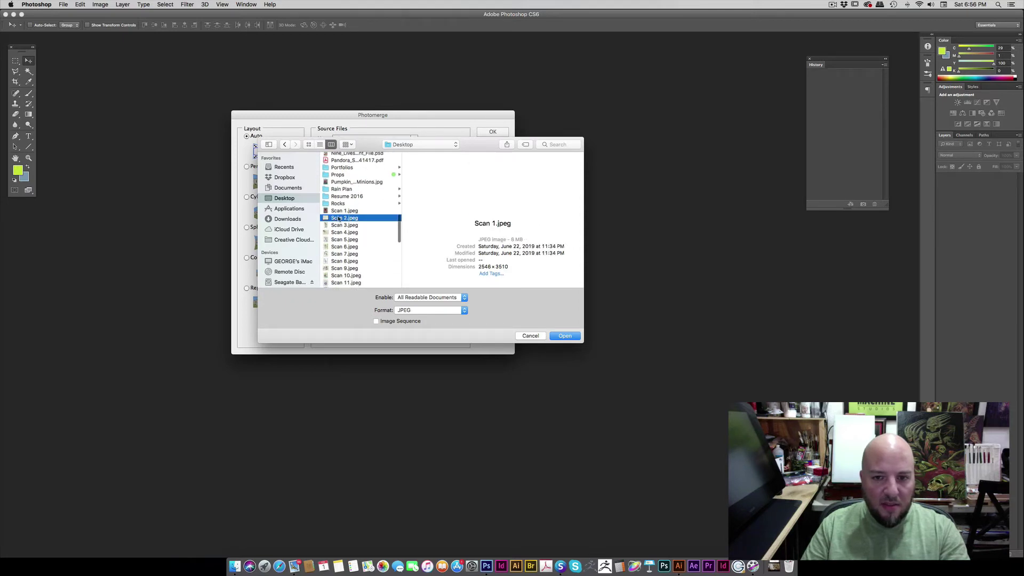
pyautogui.click(339, 225)
pyautogui.click(341, 232)
pyautogui.click(341, 240)
pyautogui.scroll(-5, 338, 230)
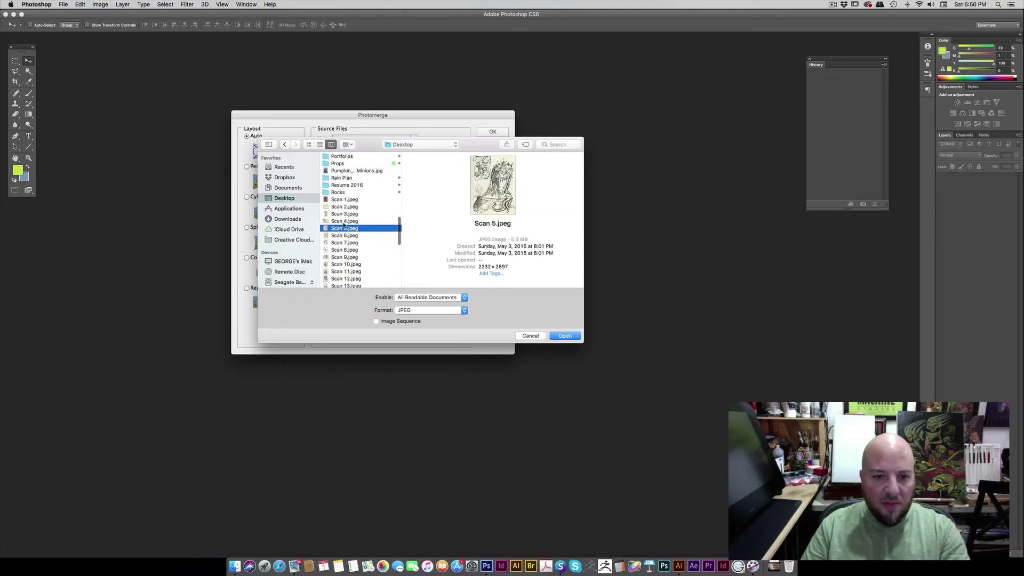
# - Preview Scan 11 through Scan 15 to identify the drawing's scans
pyautogui.click(339, 191)
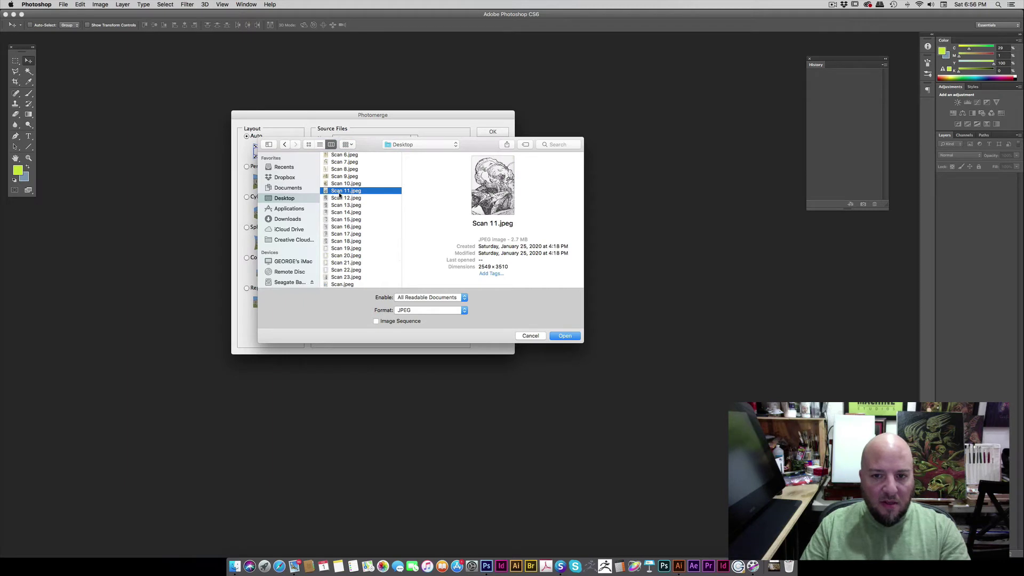
pyautogui.click(341, 198)
pyautogui.click(337, 193)
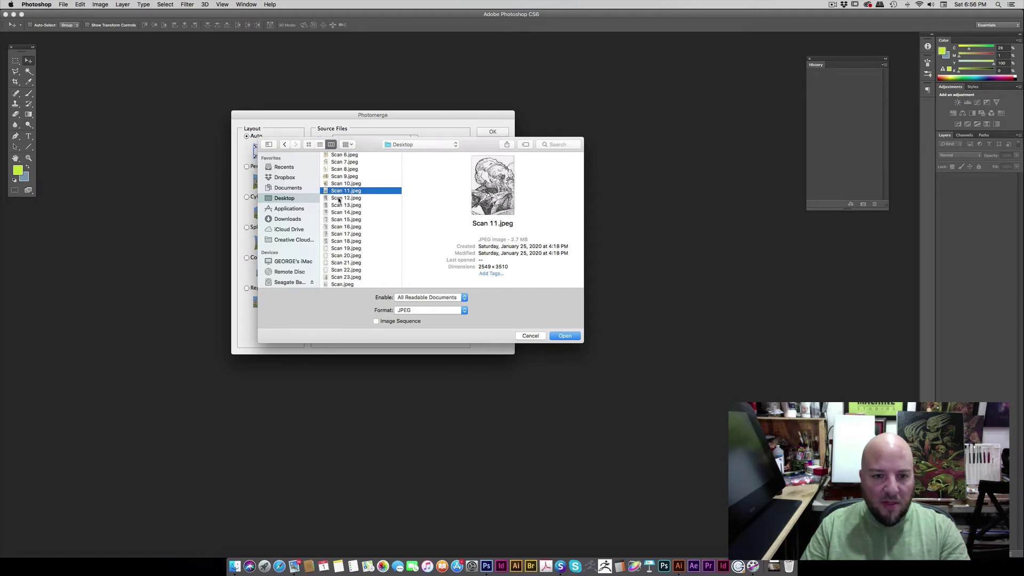
pyautogui.click(338, 198)
pyautogui.click(340, 206)
pyautogui.click(342, 213)
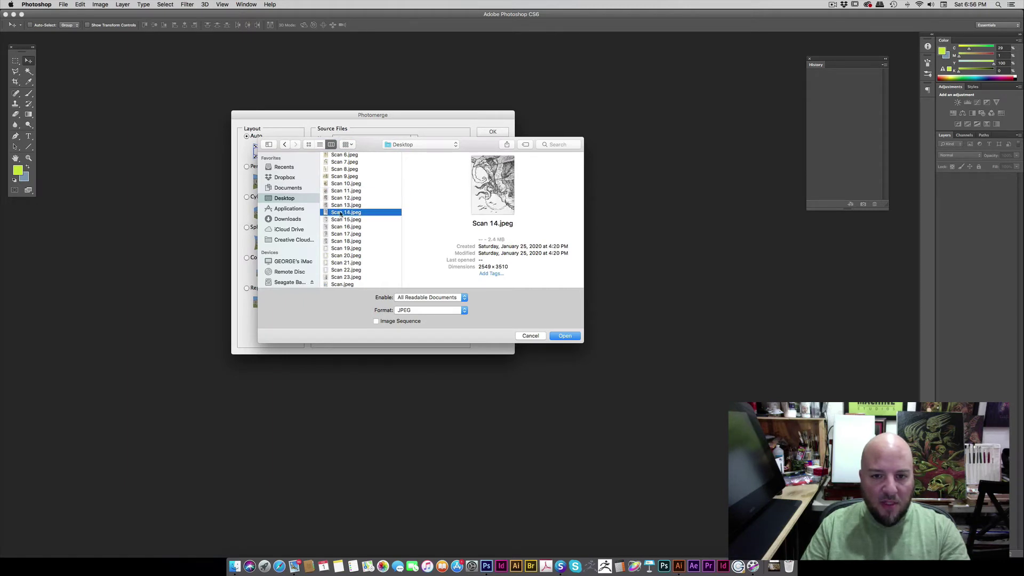
pyautogui.click(340, 221)
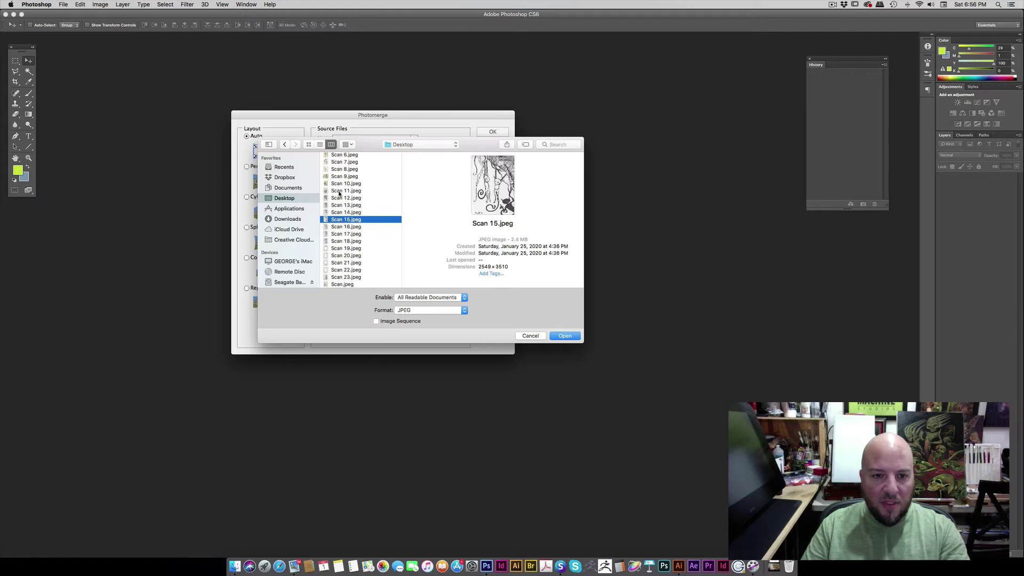
# - Shift-select Scan 11–14.jpeg and add them as Photomerge source files
pyautogui.click(339, 192)
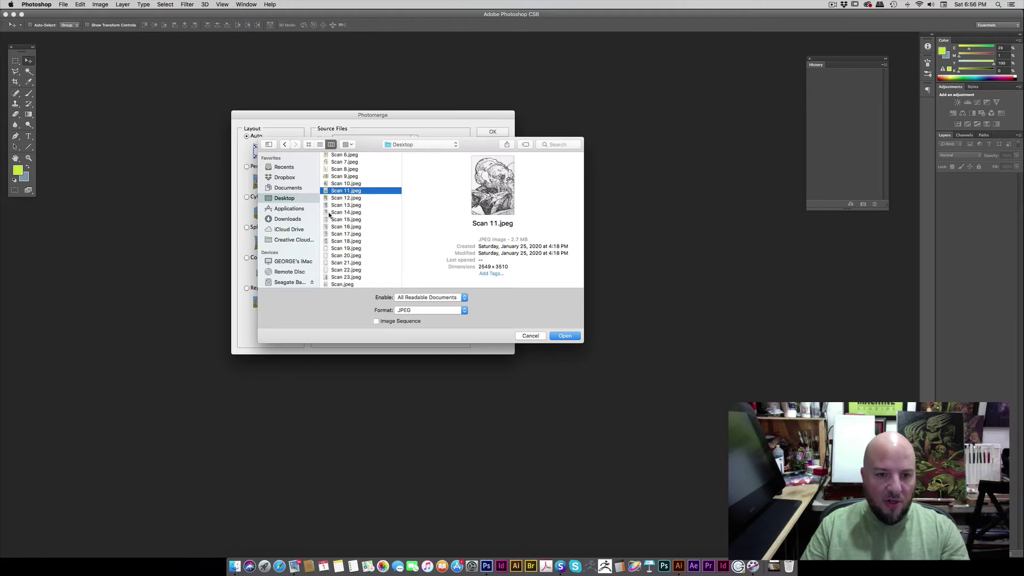
pyautogui.keyDown('shift'); pyautogui.click(329, 214); pyautogui.keyUp('shift')
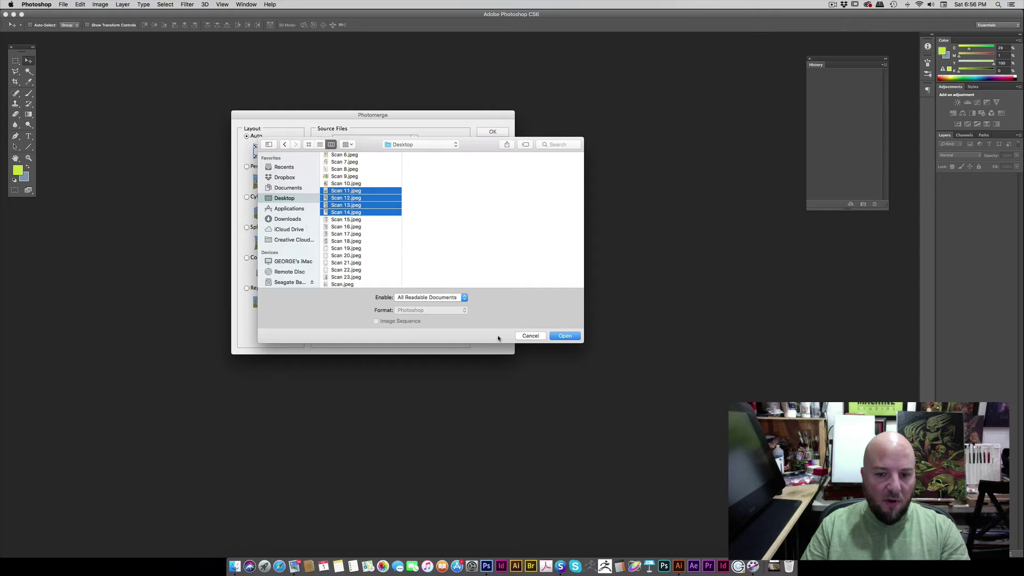
pyautogui.click(553, 336)
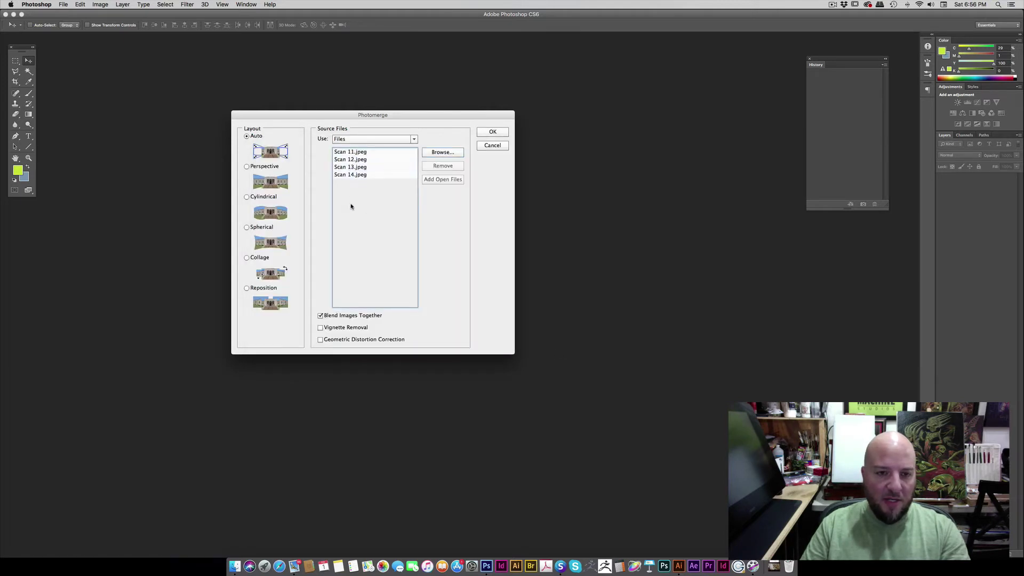
pyautogui.moveTo(379, 119); pyautogui.dragTo(420, 135)
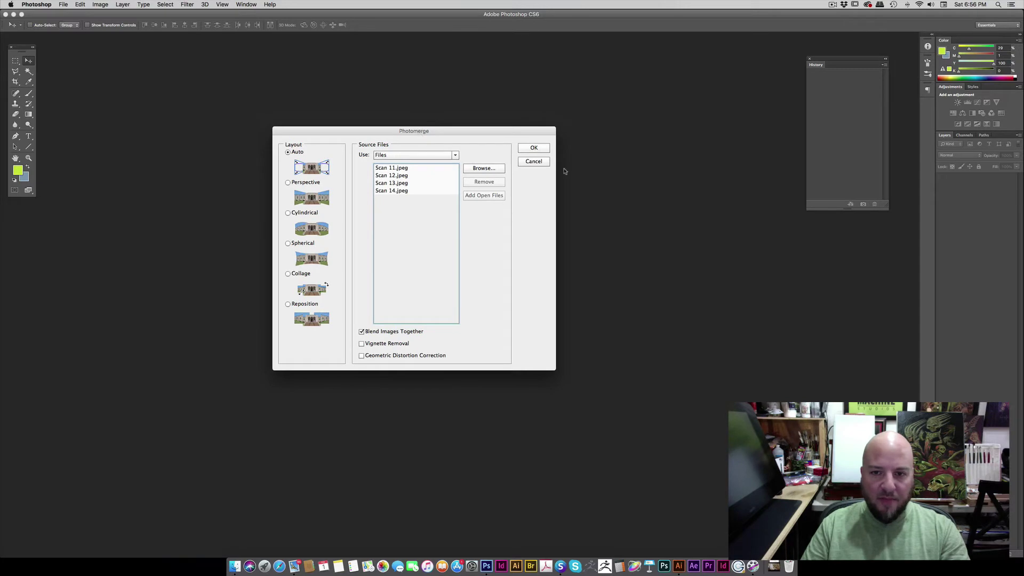
# - Run Photomerge with Auto layout and blending to create Untitled_Panorama1
pyautogui.click(534, 148)
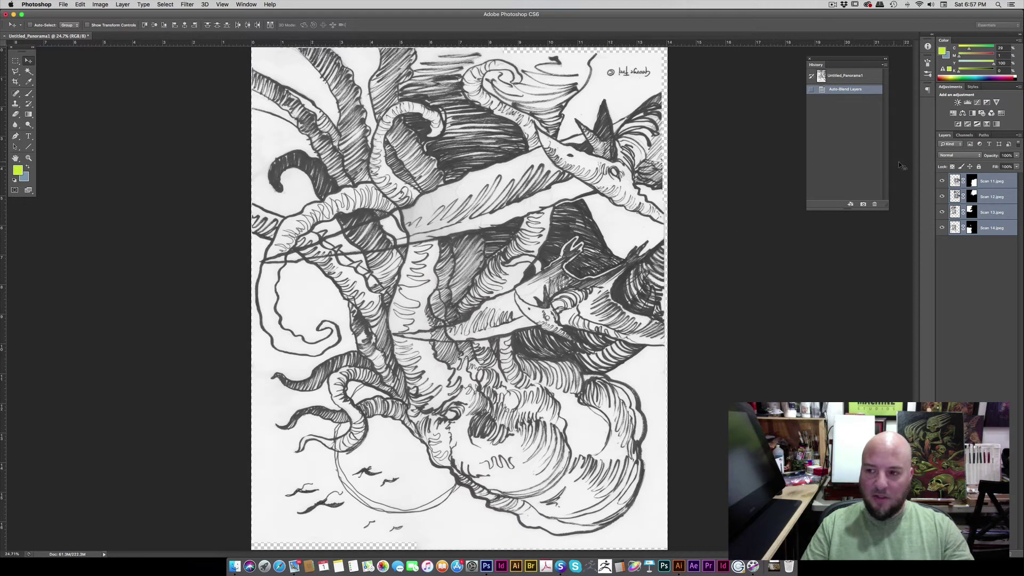
pyautogui.click(942, 182)
pyautogui.click(941, 182)
pyautogui.click(941, 182)
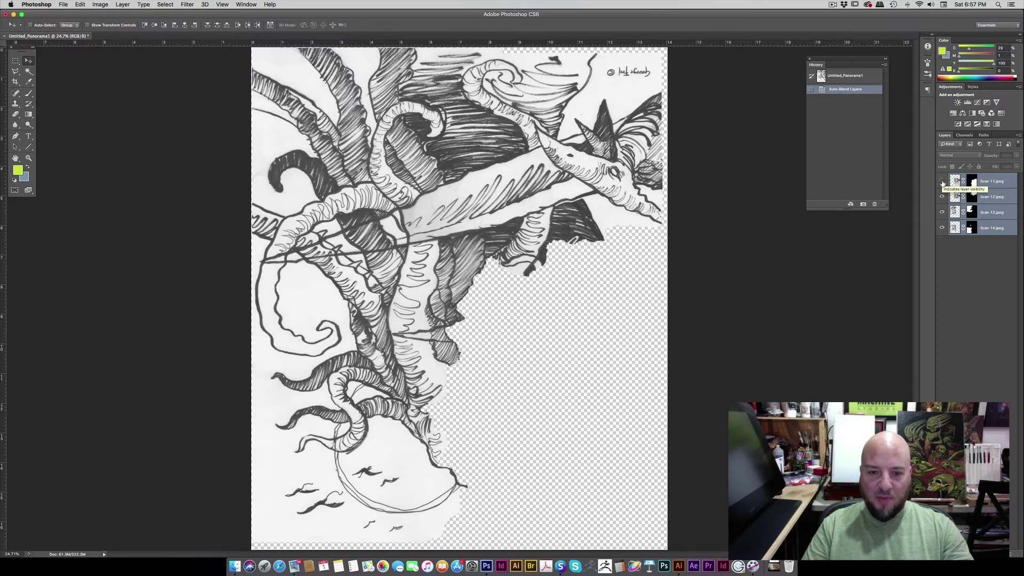
pyautogui.click(942, 181)
pyautogui.click(941, 197)
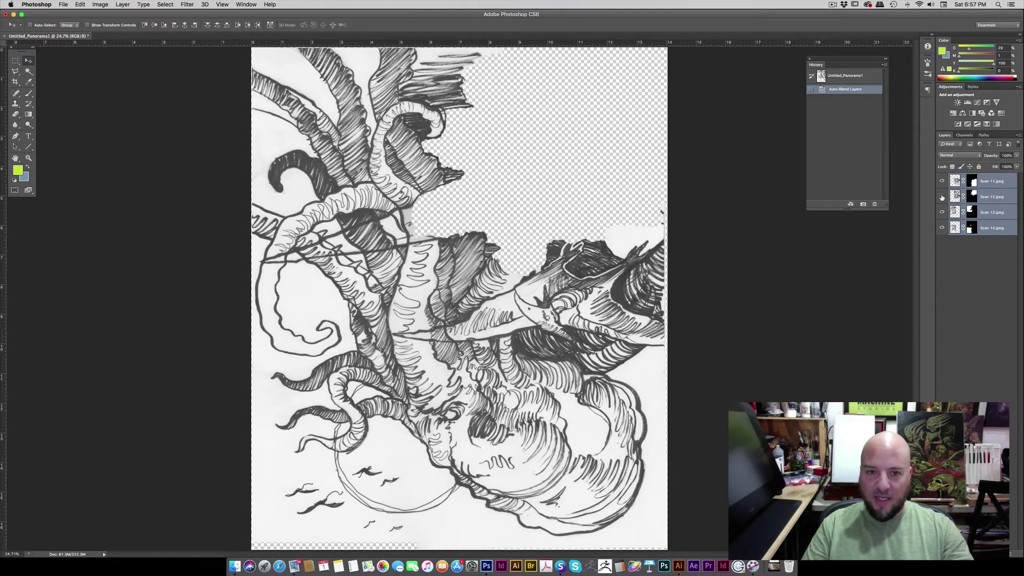
pyautogui.click(942, 197)
pyautogui.click(942, 213)
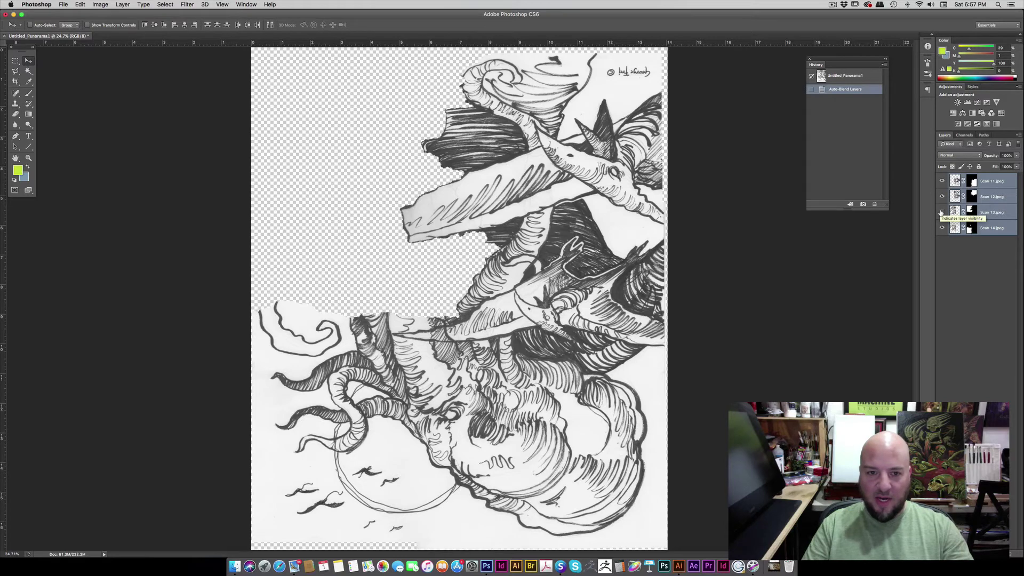
pyautogui.click(942, 213)
pyautogui.click(942, 212)
pyautogui.click(942, 213)
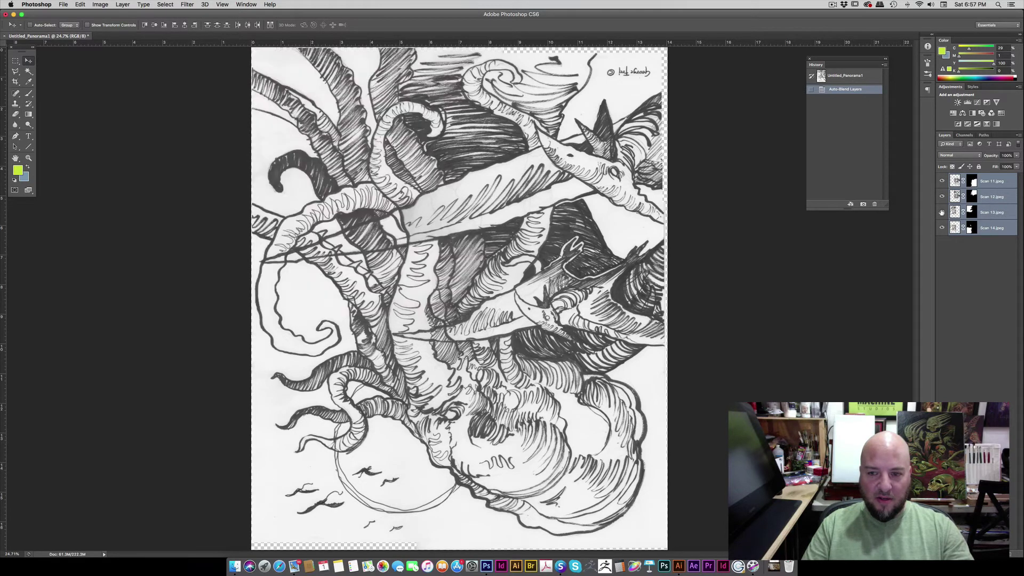
pyautogui.click(942, 227)
pyautogui.click(942, 227)
pyautogui.click(942, 227)
pyautogui.click(942, 227)
pyautogui.click(942, 228)
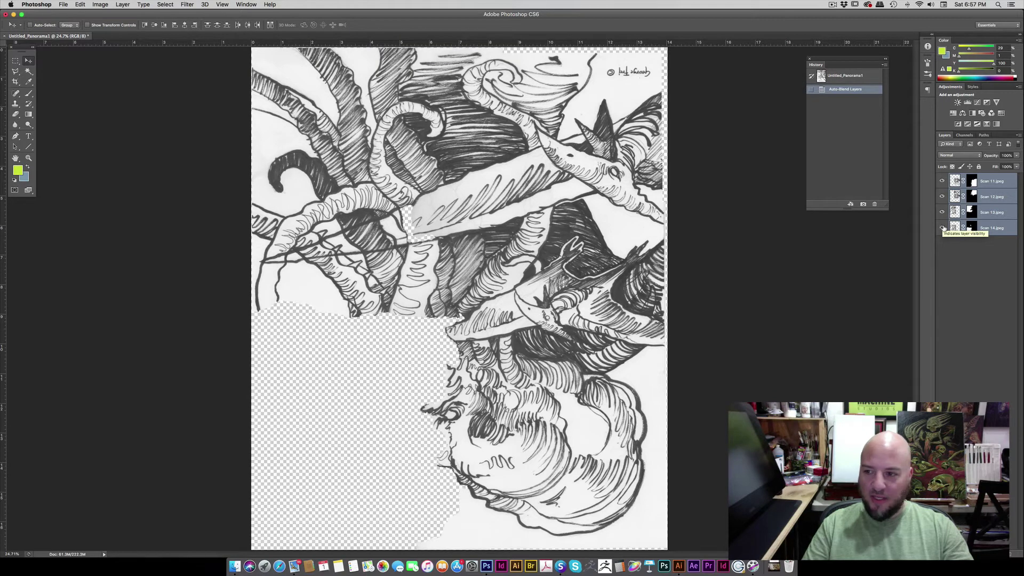
pyautogui.click(943, 228)
pyautogui.click(942, 182)
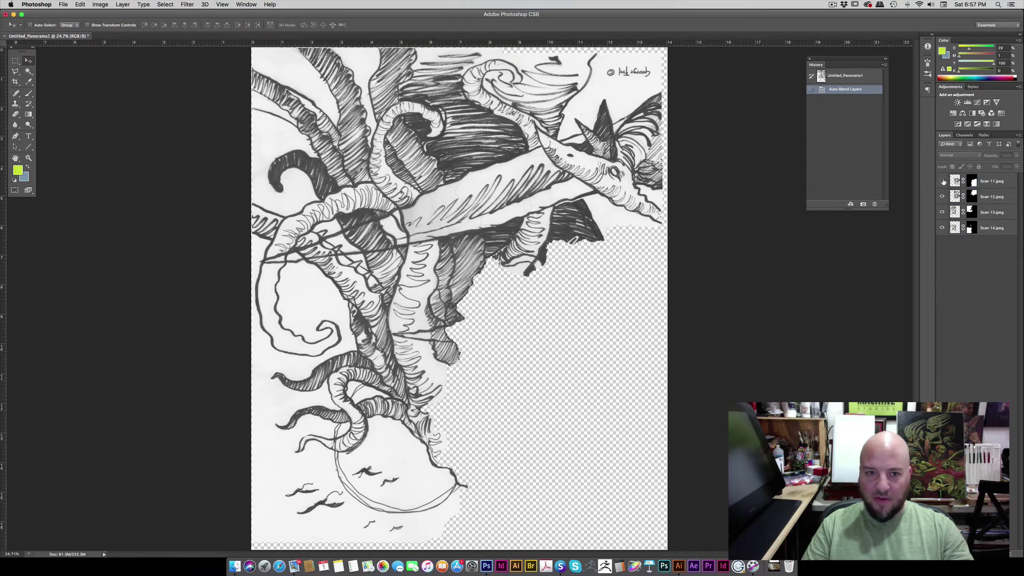
pyautogui.click(942, 181)
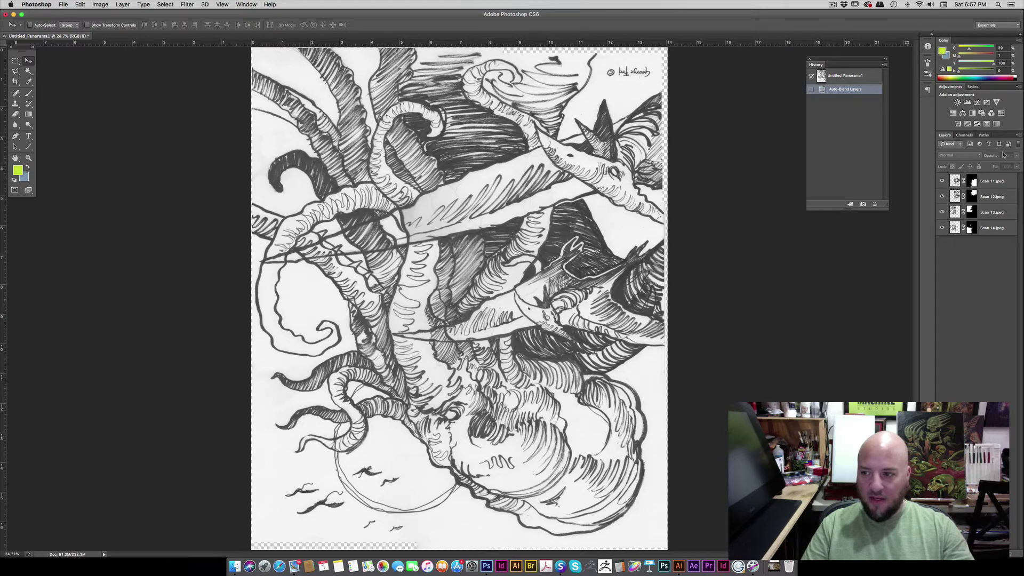
pyautogui.click(942, 182)
pyautogui.click(943, 181)
# - Flatten the panorama to one Background layer and rotate the canvas 180°
pyautogui.click(1018, 136)
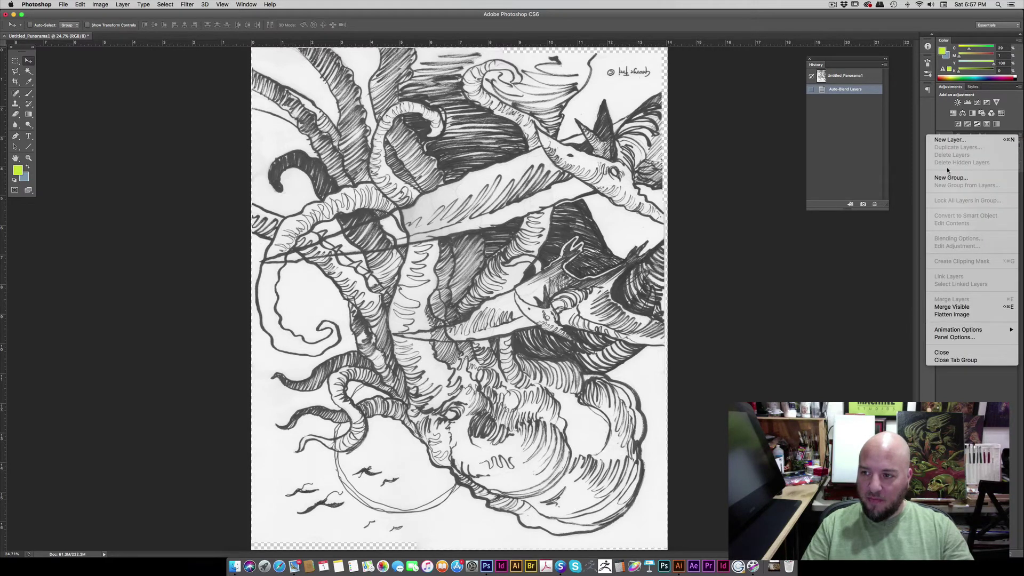
pyautogui.click(951, 314)
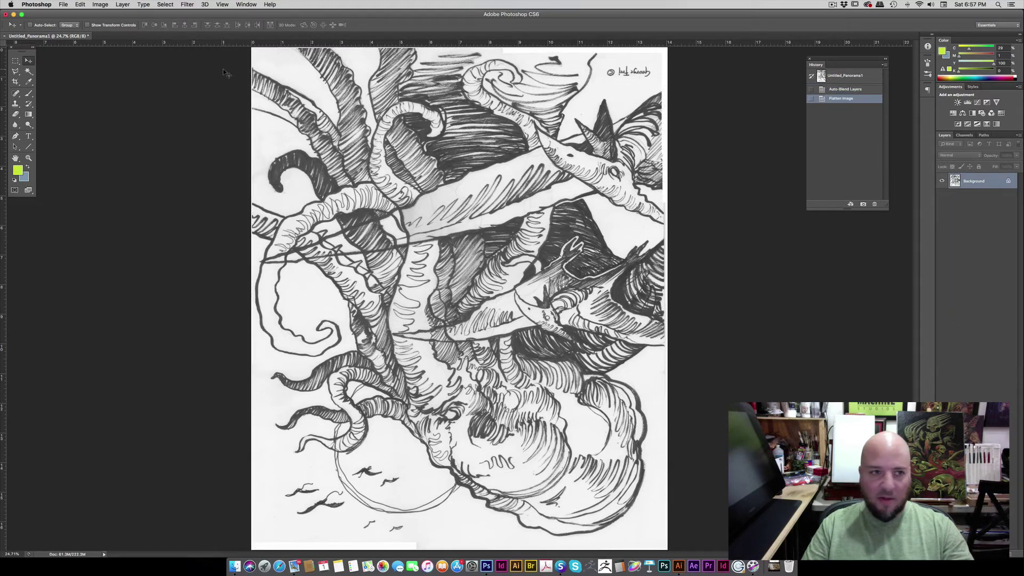
pyautogui.click(100, 5)
pyautogui.moveTo(128, 90)
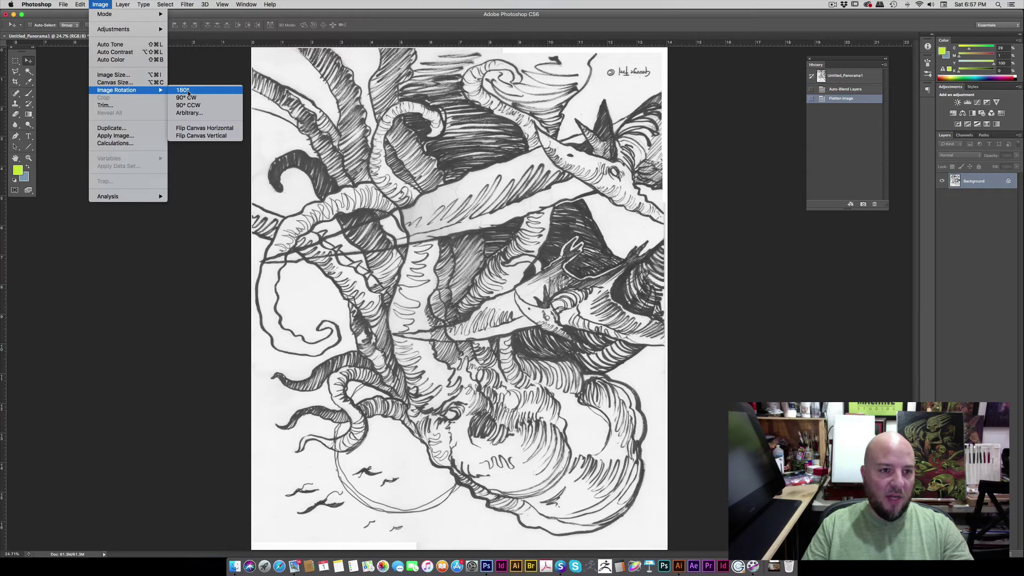
pyautogui.click(182, 90)
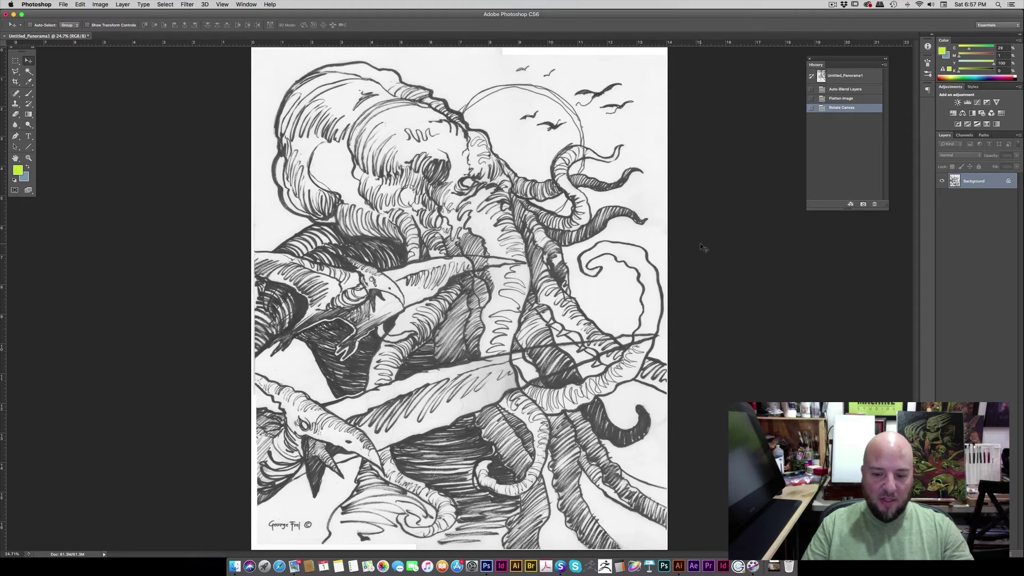
pyautogui.press('super+minus')
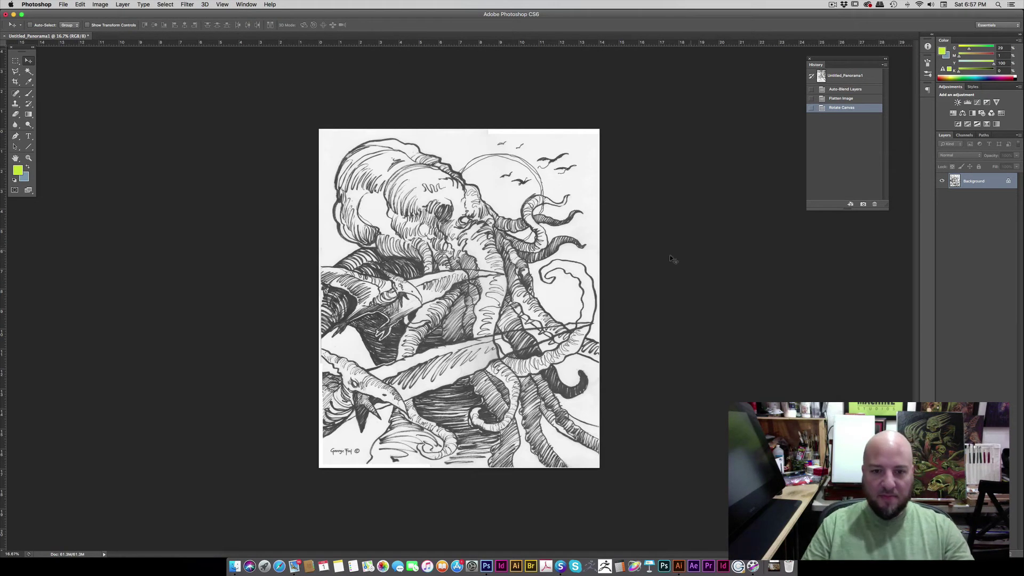
# - Apply Image > Auto Contrast to darken the ink lines, then zoom in to check
pyautogui.click(82, 5)
pyautogui.moveTo(100, 4)
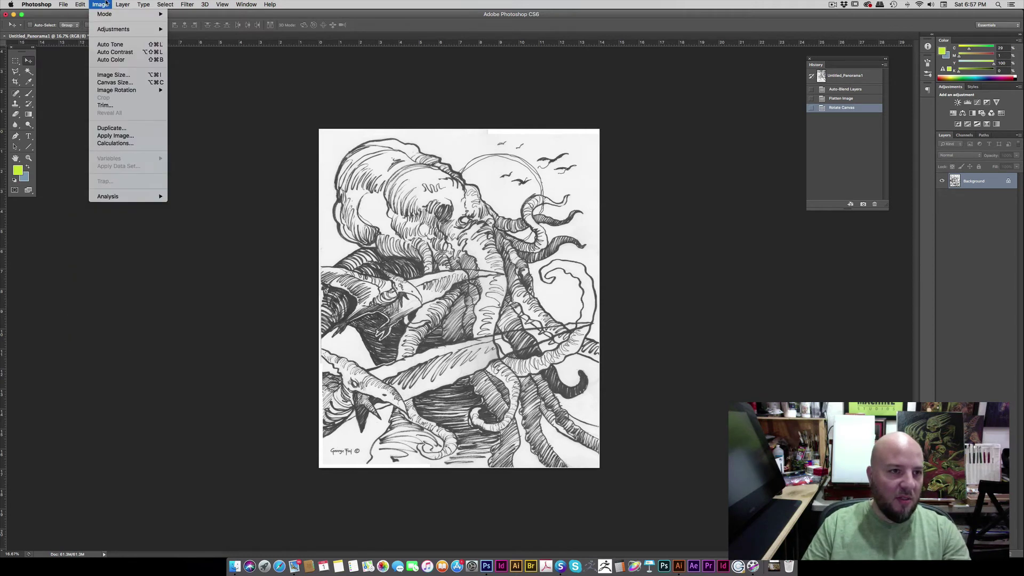
pyautogui.moveTo(109, 30)
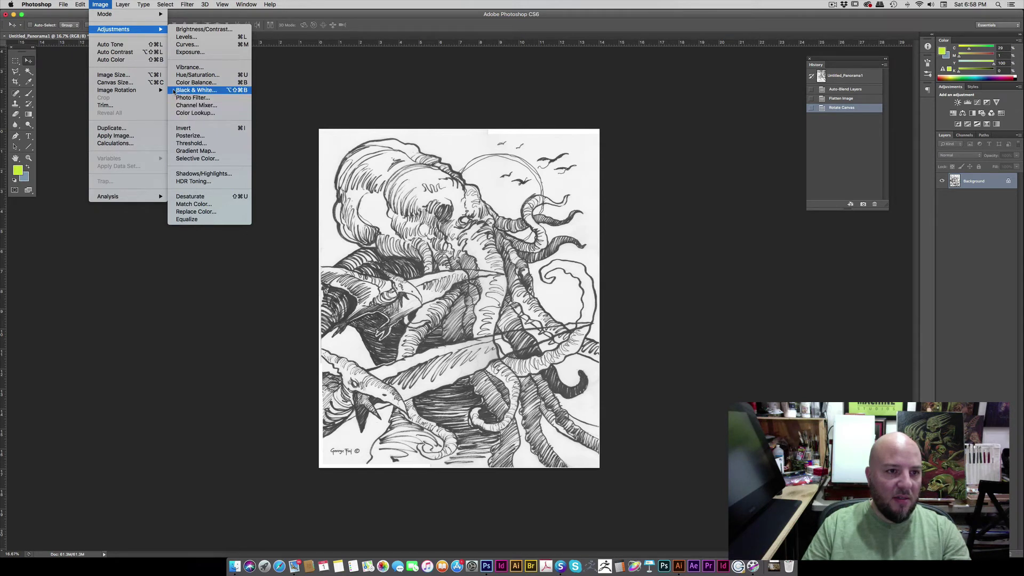
pyautogui.click(108, 52)
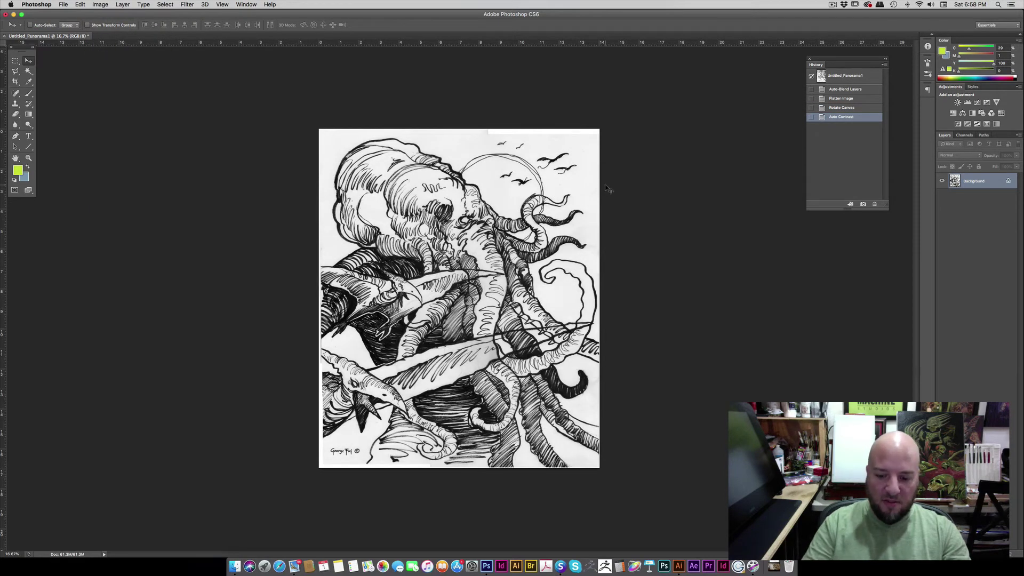
pyautogui.press('super+equal')
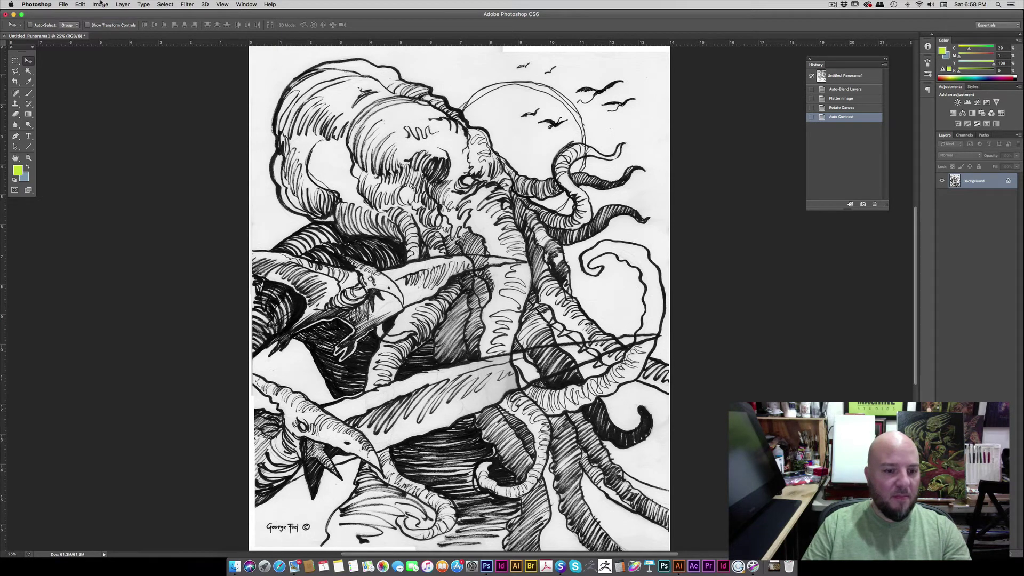
# - Crop the drawing by pulling in the left, top and bottom edges, keeping the signature
pyautogui.press('super+minus')
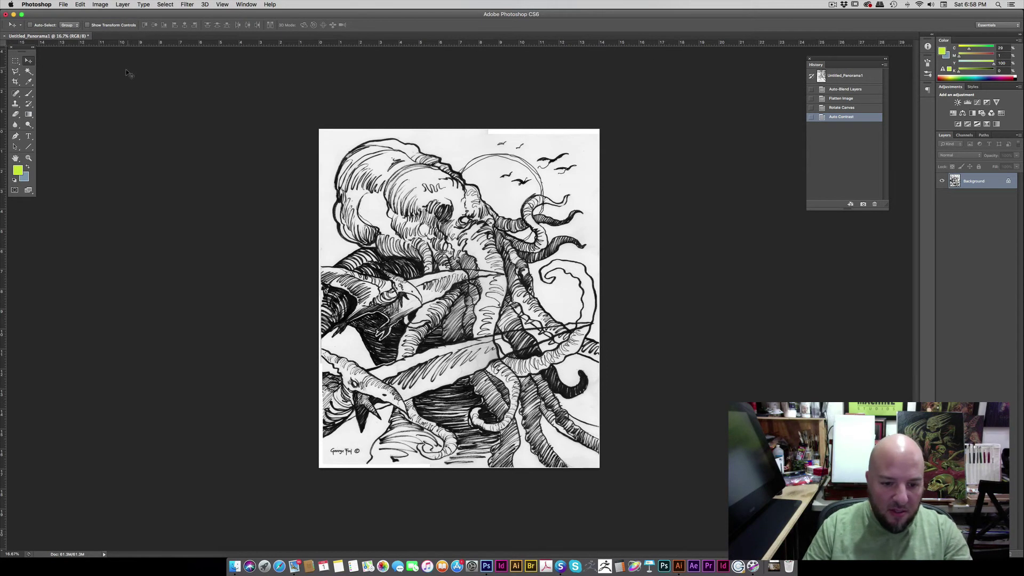
pyautogui.click(80, 4)
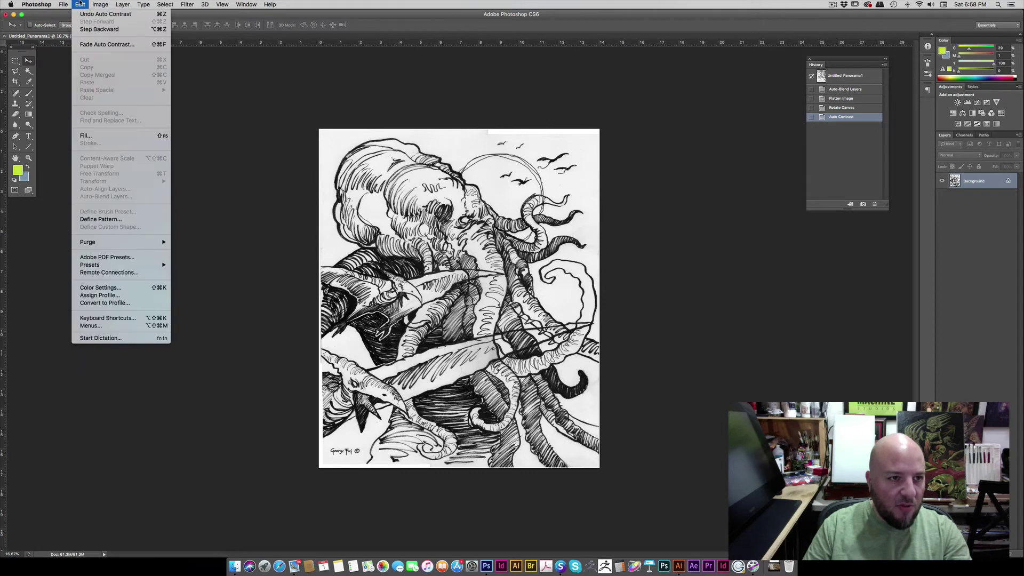
pyautogui.click(47, 76)
pyautogui.click(15, 82)
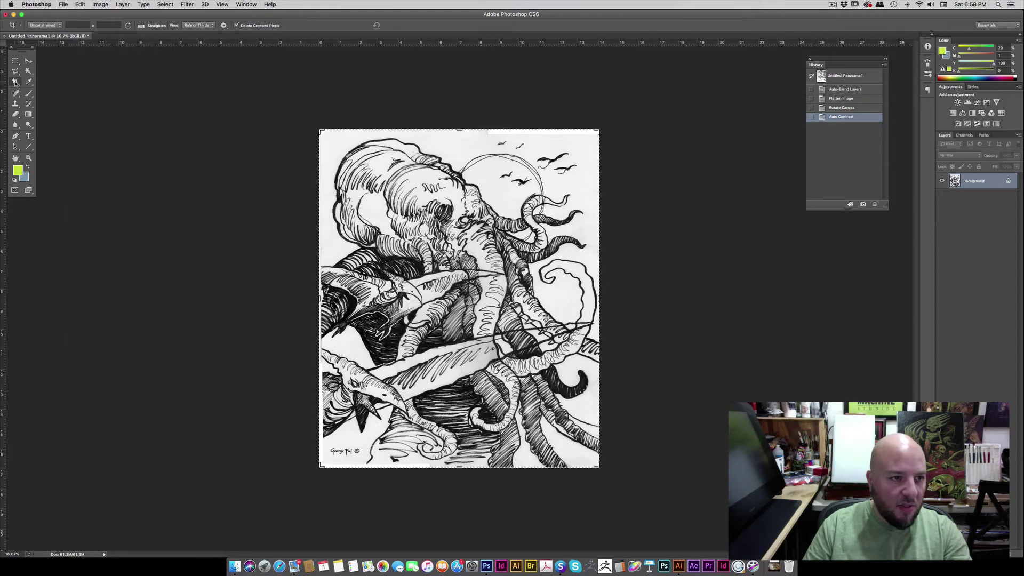
pyautogui.press('super+plus')
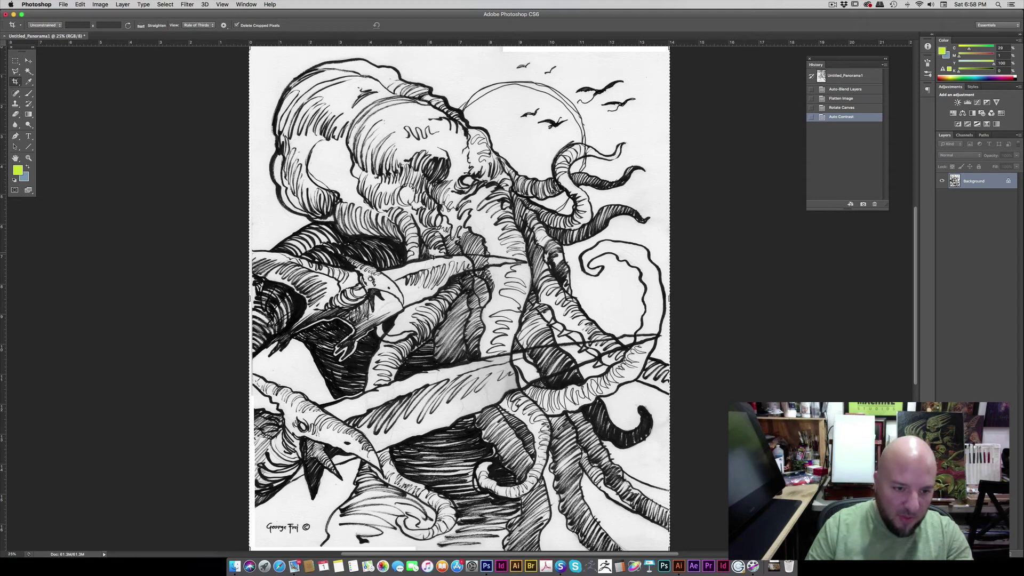
pyautogui.moveTo(254, 298); pyautogui.dragTo(253, 298)
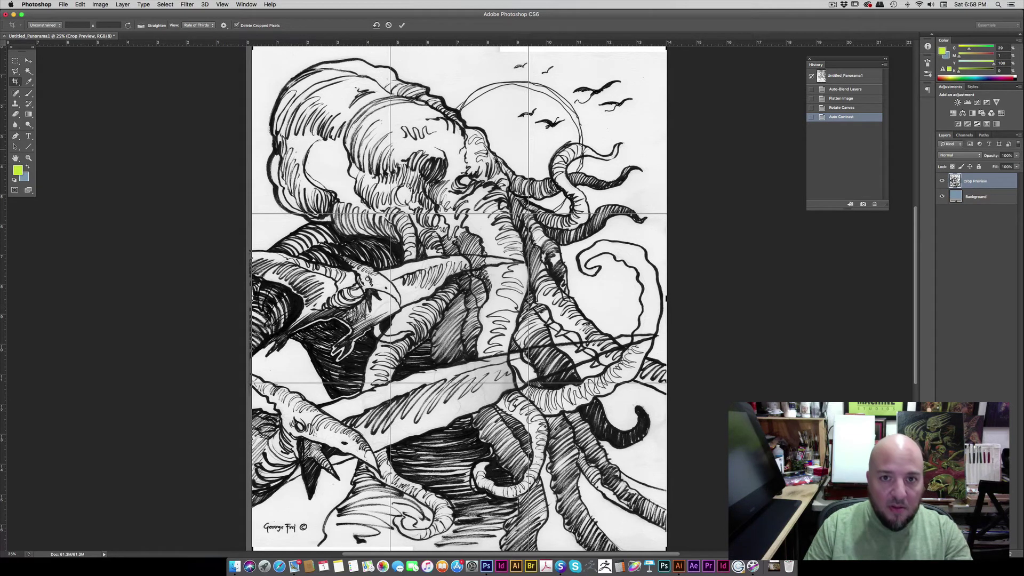
pyautogui.scroll(3, 495, 161)
pyautogui.moveTo(459, 150); pyautogui.dragTo(460, 148)
pyautogui.scroll(-5, 618, 323)
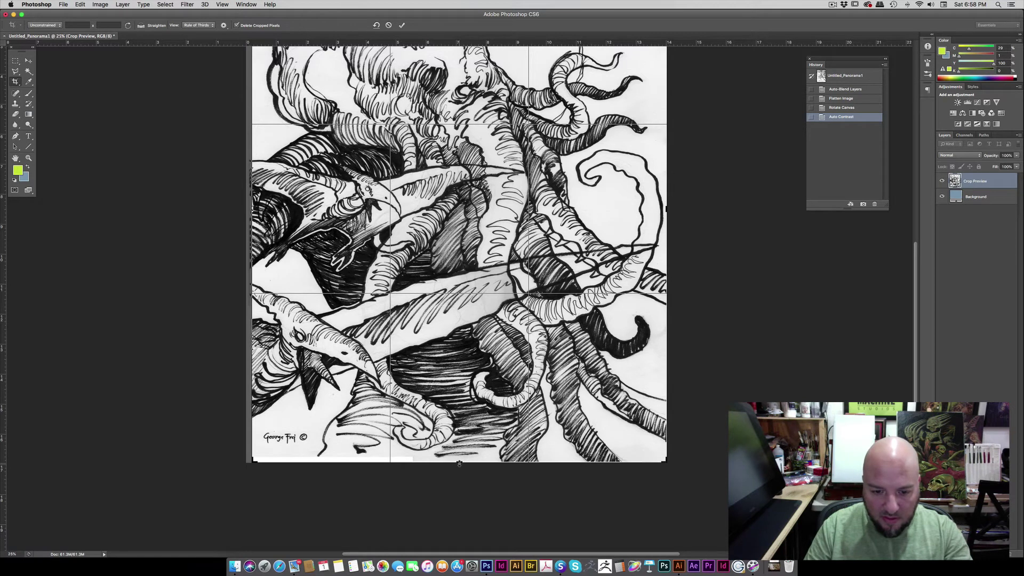
pyautogui.moveTo(459, 464); pyautogui.dragTo(459, 464)
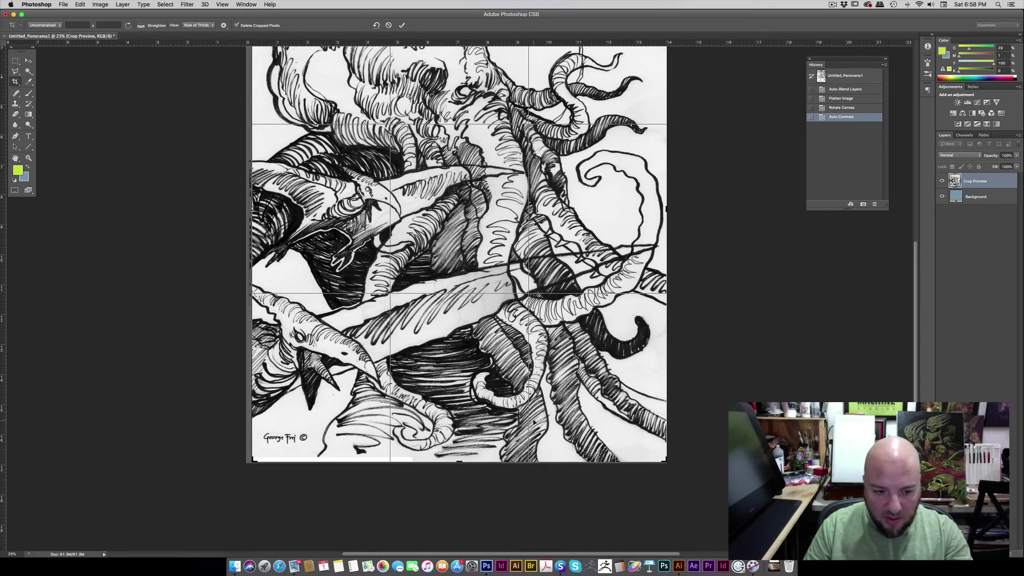
pyautogui.press('Return')
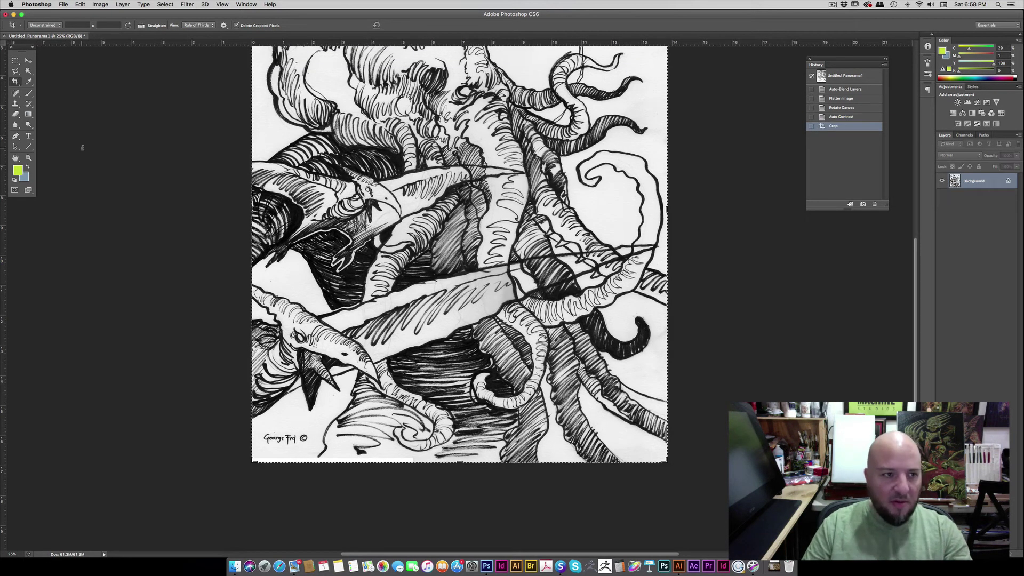
# - With the Move tool, inspect the cropped drawing at 50% zoom, then open the Image menu
pyautogui.click(28, 61)
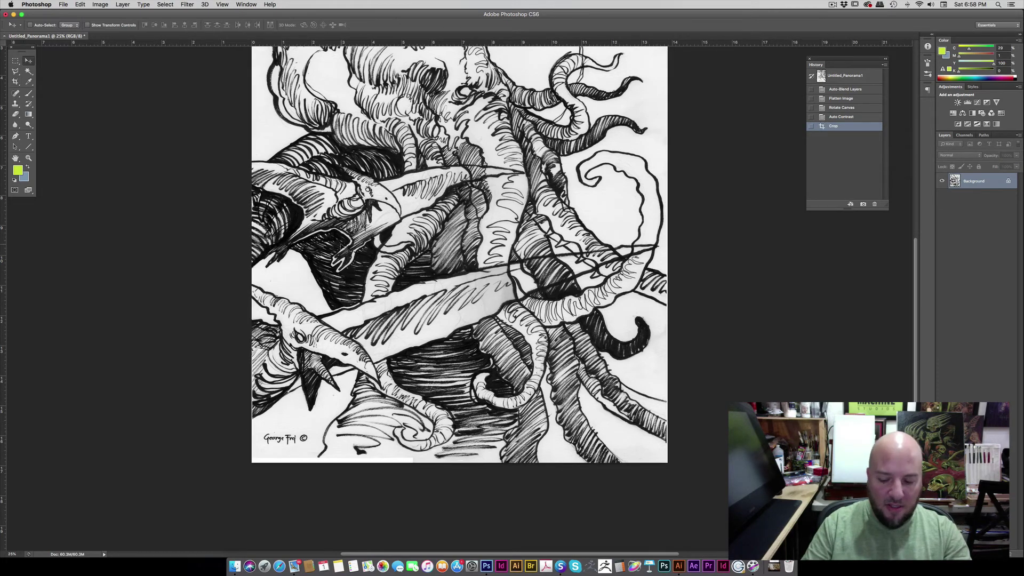
pyautogui.press('super+equal')
pyautogui.moveTo(320, 259); pyautogui.dragTo(406, 81)
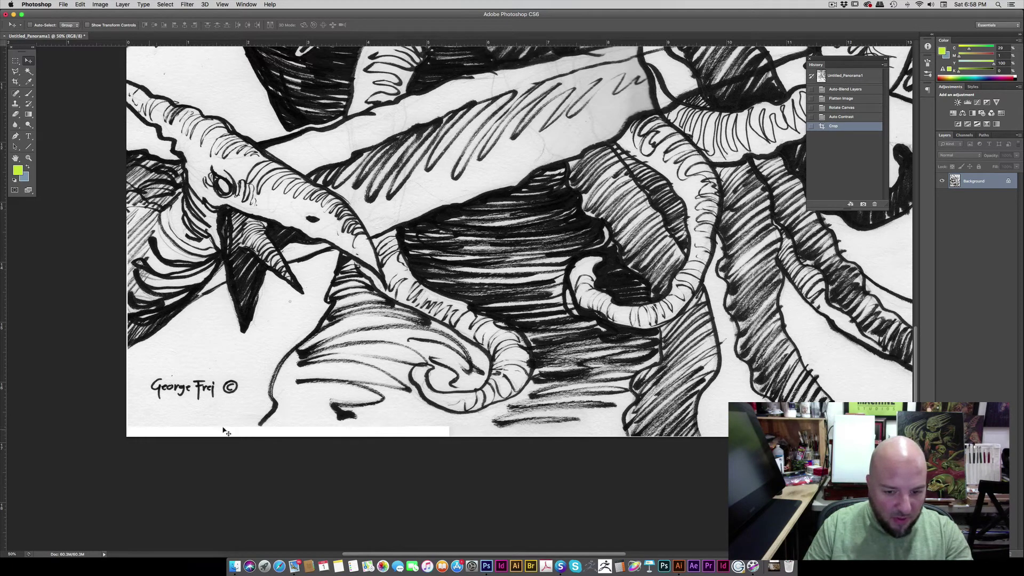
pyautogui.hscroll(10, 224, 431)
pyautogui.scroll(10, 224, 431)
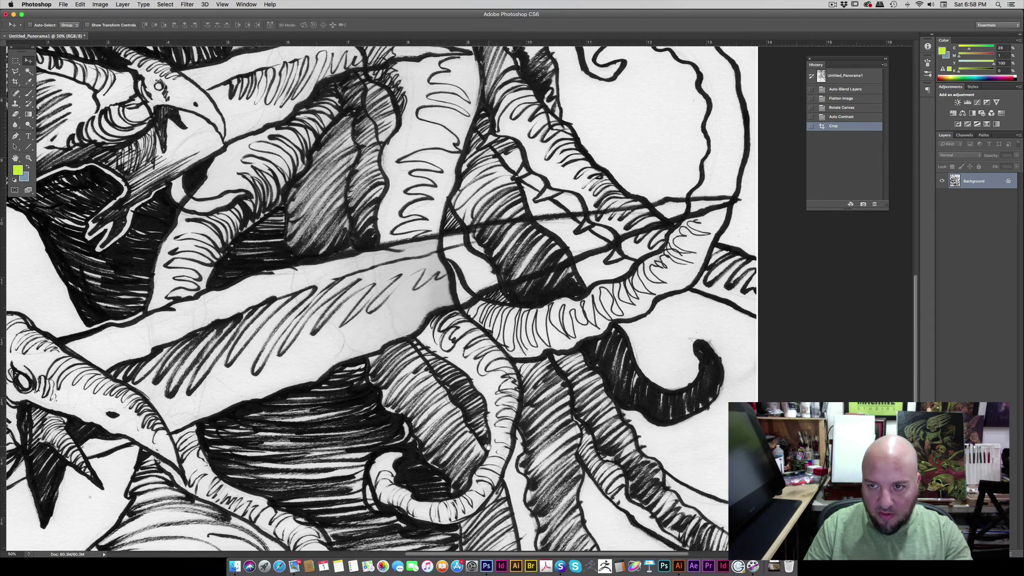
pyautogui.scroll(15, 488, 447)
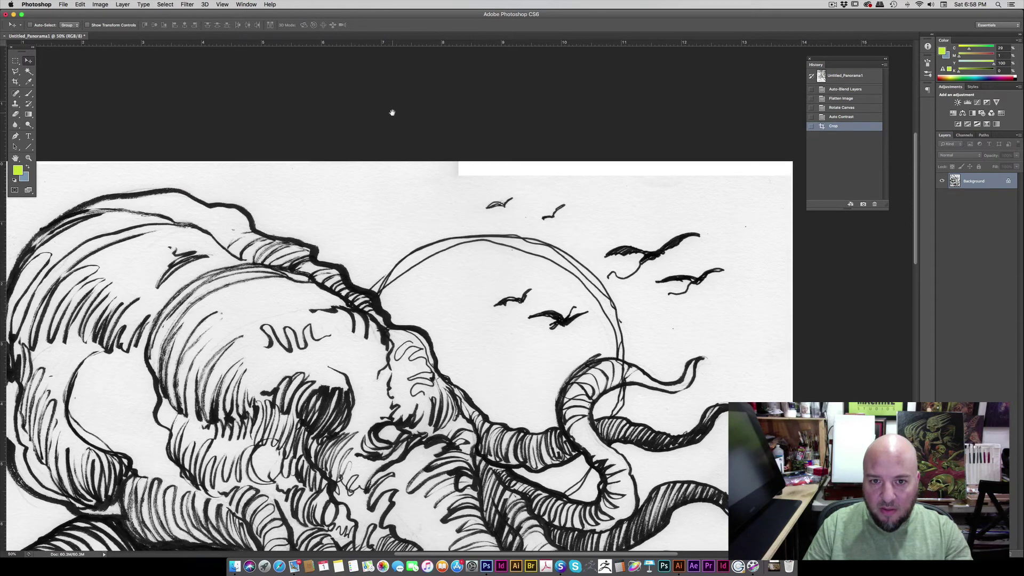
pyautogui.moveTo(268, 188); pyautogui.dragTo(388, 111)
pyautogui.hscroll(4, 382, 182)
pyautogui.scroll(2, 381, 181)
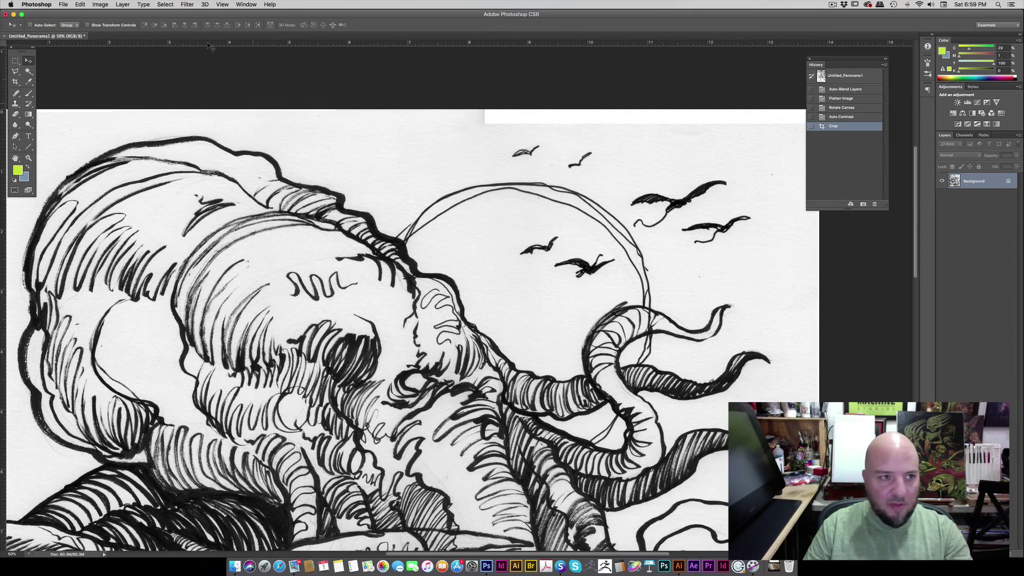
pyautogui.click(109, 4)
# - Apply Levels with the white input point lowered to 220 so the paper turns white
pyautogui.moveTo(108, 29)
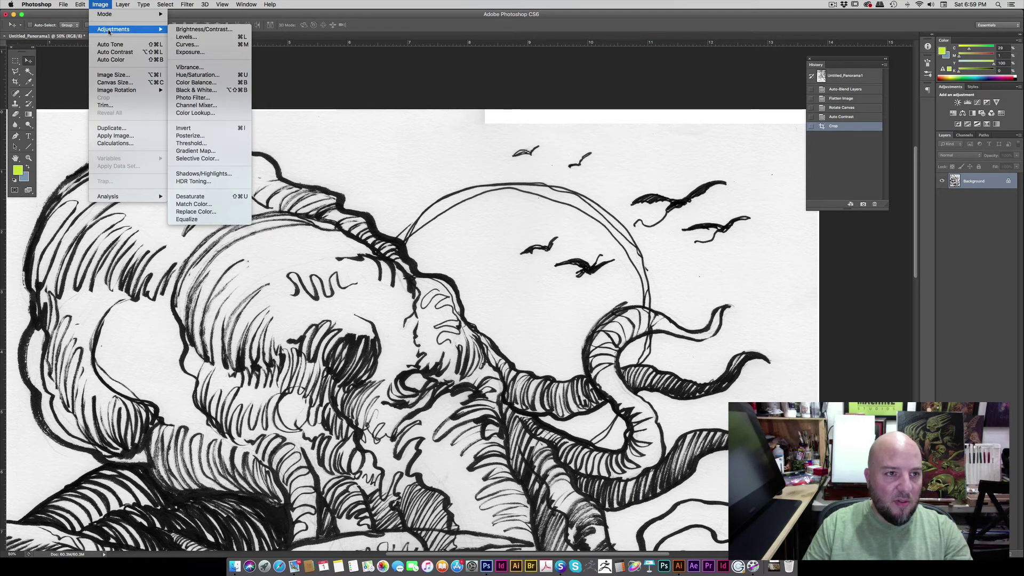
pyautogui.click(185, 38)
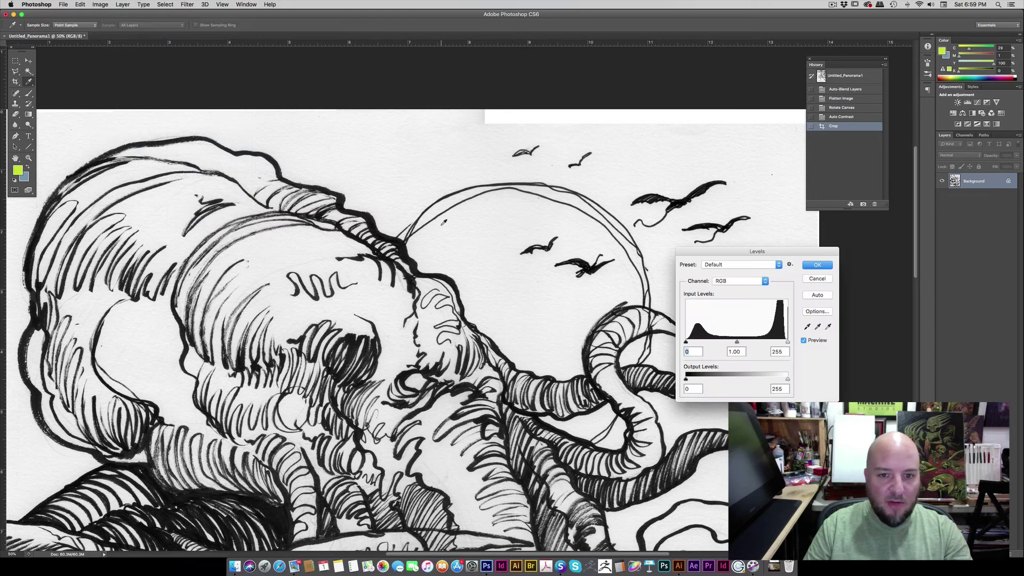
pyautogui.moveTo(788, 342); pyautogui.dragTo(773, 342)
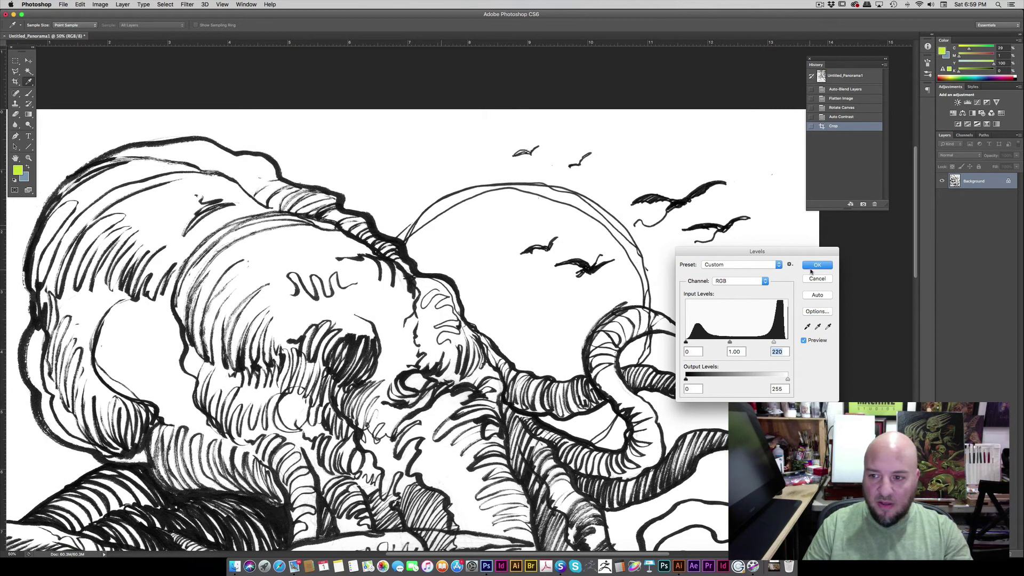
pyautogui.click(817, 265)
pyautogui.press('v')
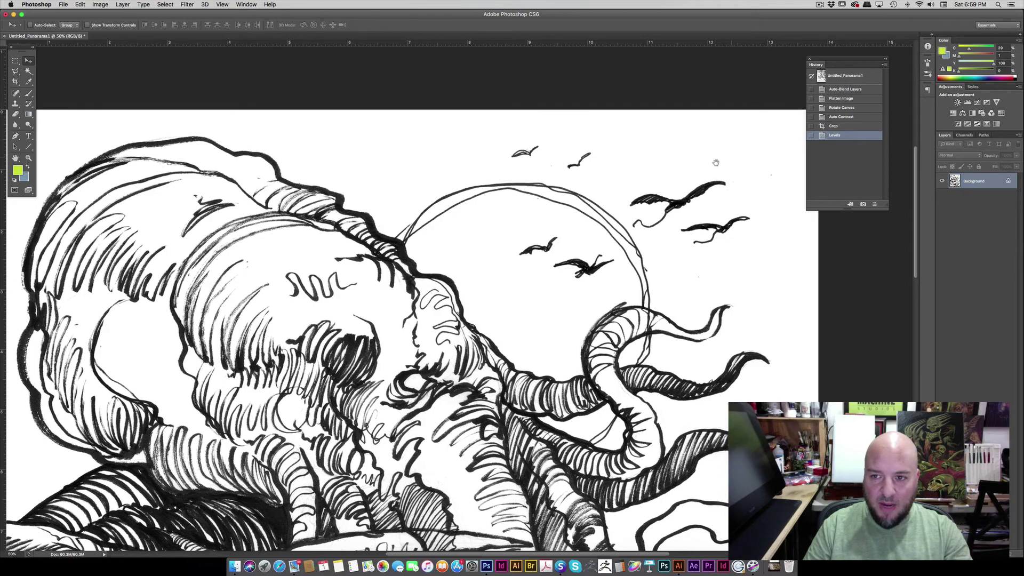
pyautogui.hscroll(2, 715, 149)
pyautogui.moveTo(293, 154); pyautogui.dragTo(464, 154)
pyautogui.hscroll(-3, 464, 154)
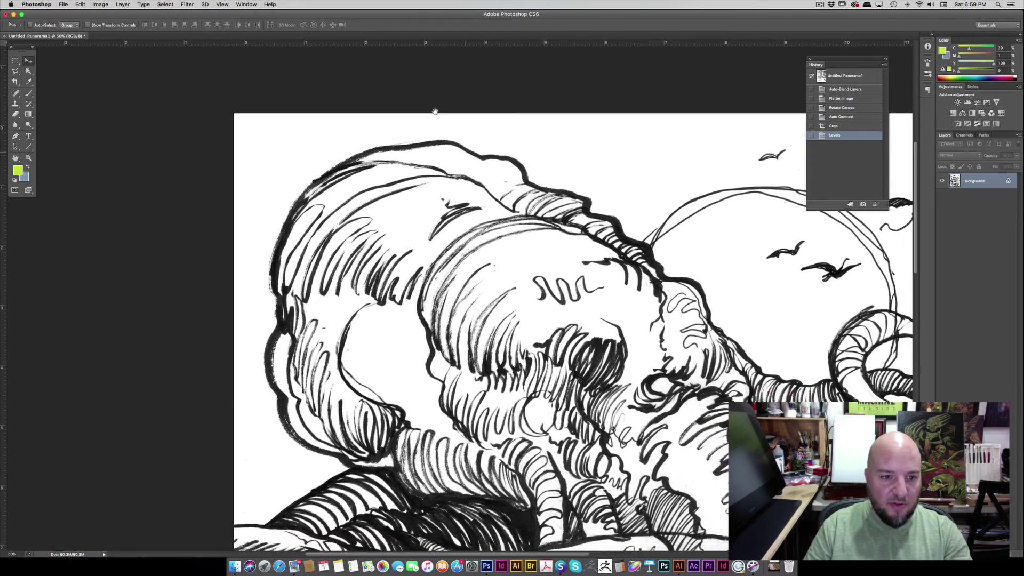
pyautogui.scroll(-10, 469, 170)
pyautogui.scroll(-15, 471, 184)
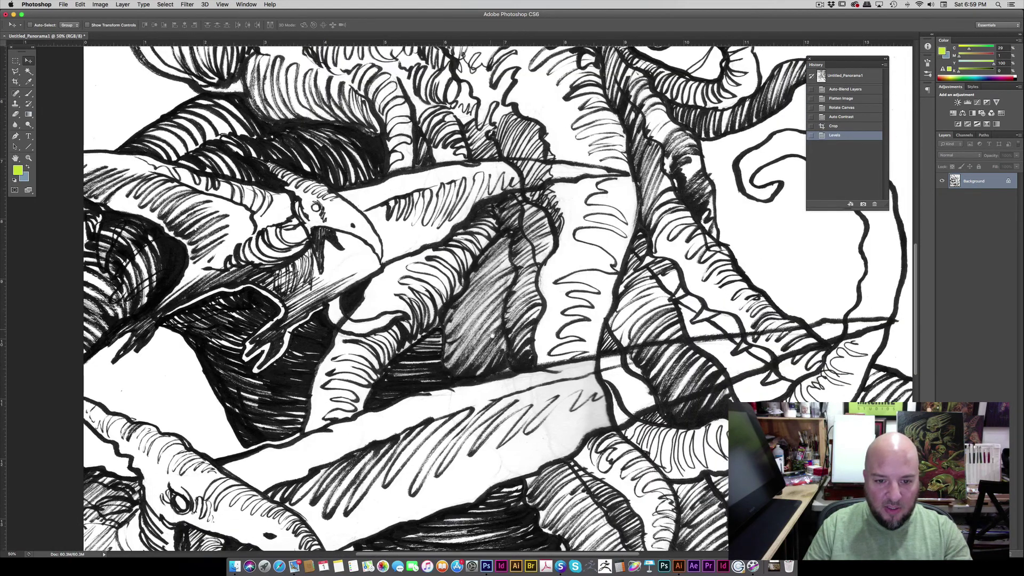
pyautogui.hscroll(6, 484, 204)
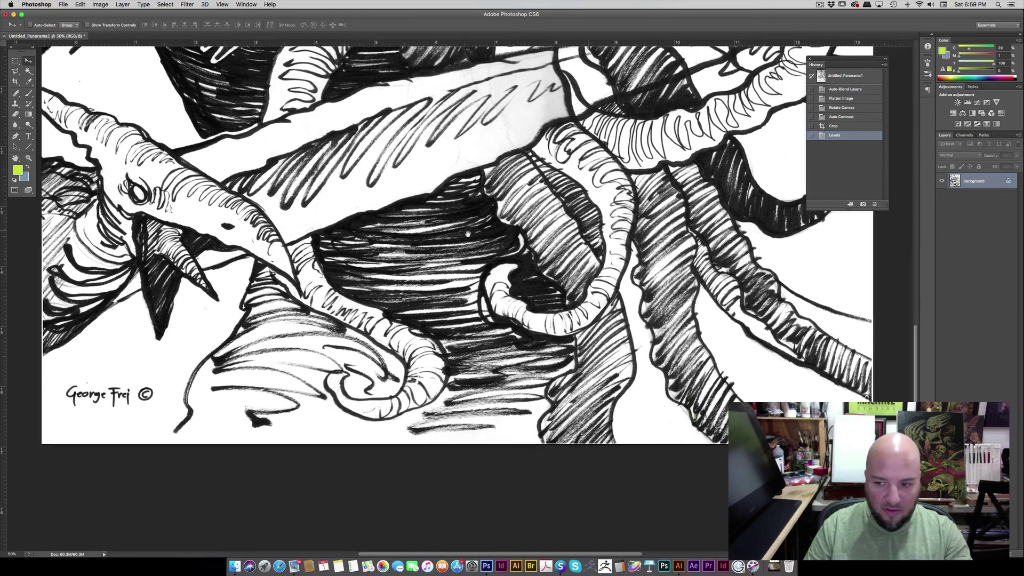
pyautogui.scroll(4, 405, 224)
pyautogui.scroll(2, 485, 343)
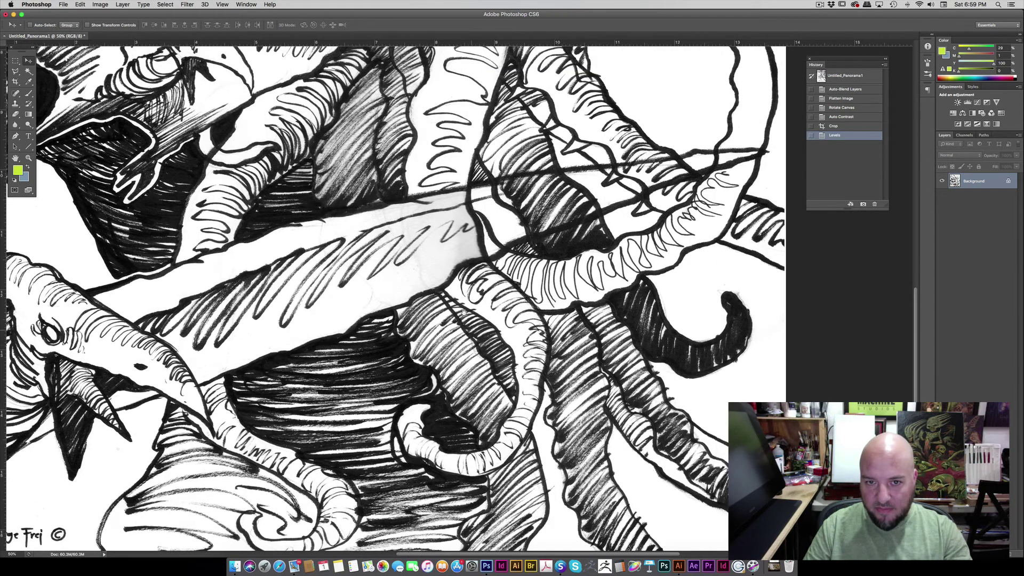
pyautogui.hscroll(-5, 512, 315)
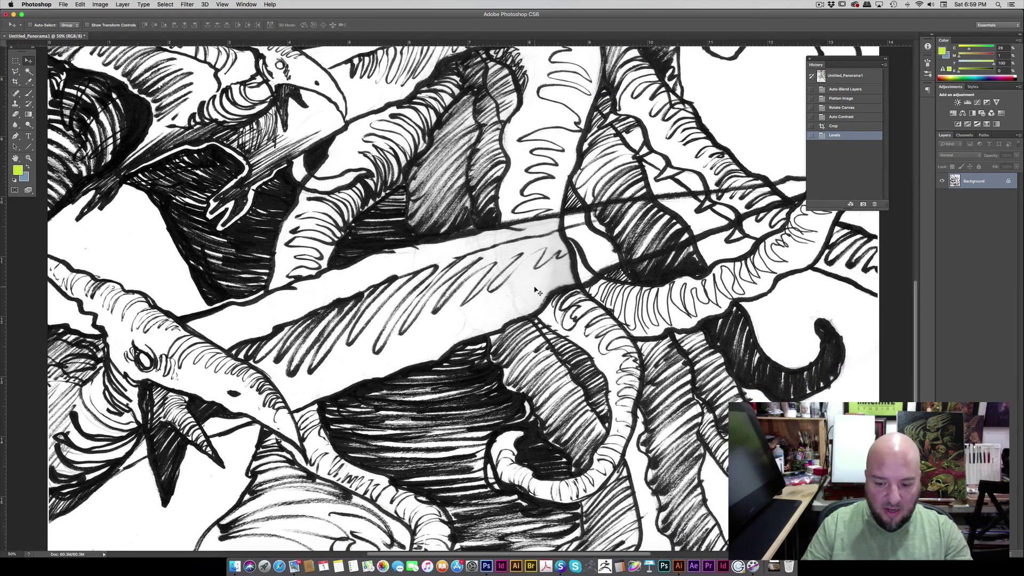
pyautogui.press('super+equal')
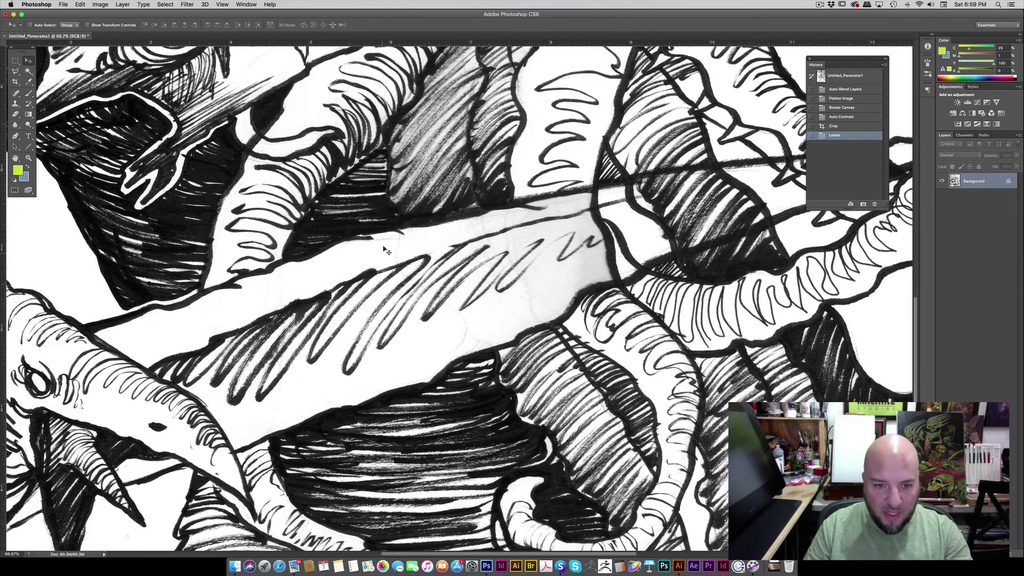
pyautogui.hscroll(-10, 368, 288)
pyautogui.scroll(10, 391, 209)
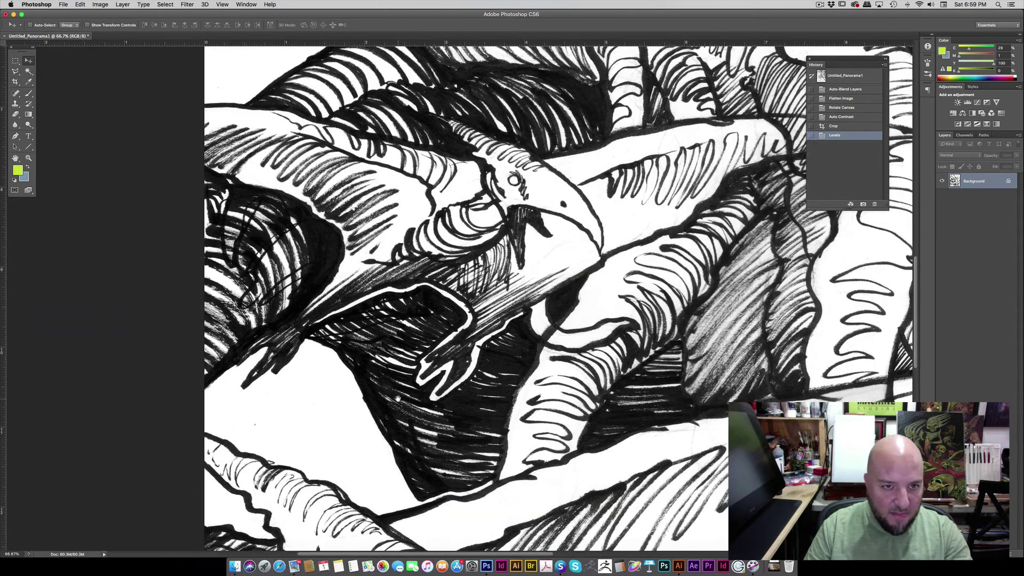
pyautogui.hscroll(2, 426, 266)
pyautogui.scroll(10, 447, 332)
pyautogui.hscroll(5, 447, 332)
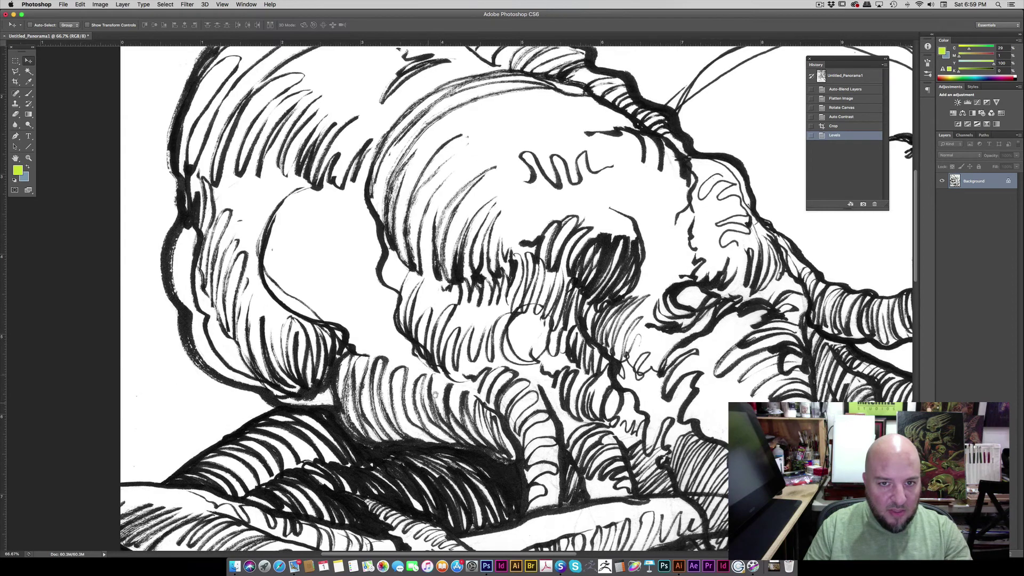
pyautogui.scroll(-10, 376, 335)
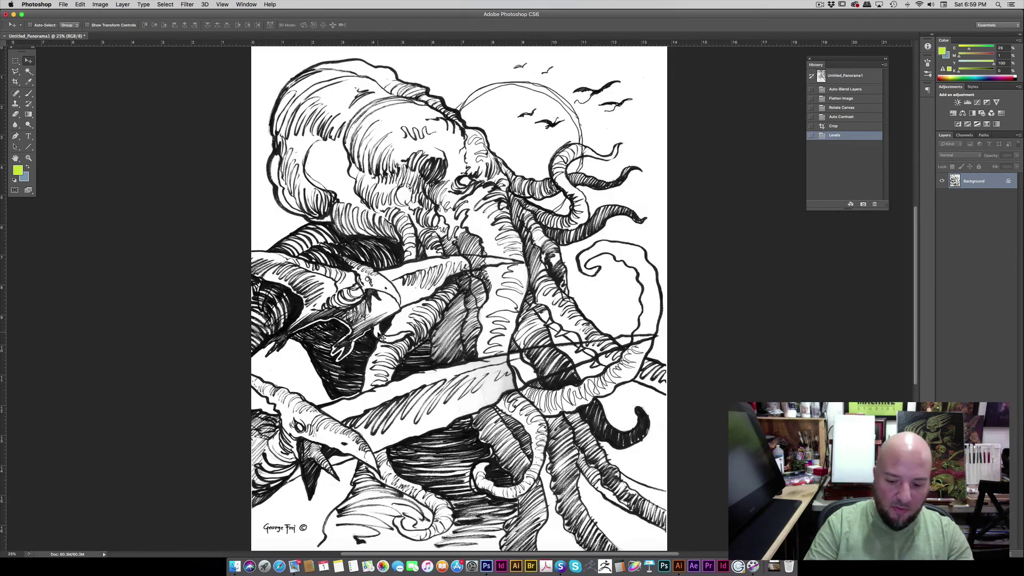
pyautogui.scroll(-1, 382, 337)
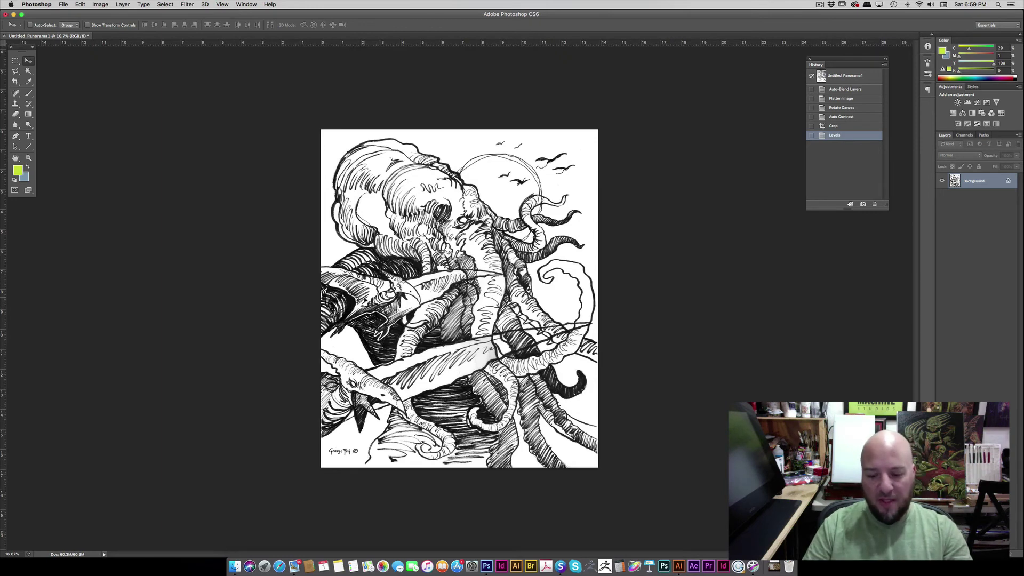
pyautogui.scroll(1, 367, 302)
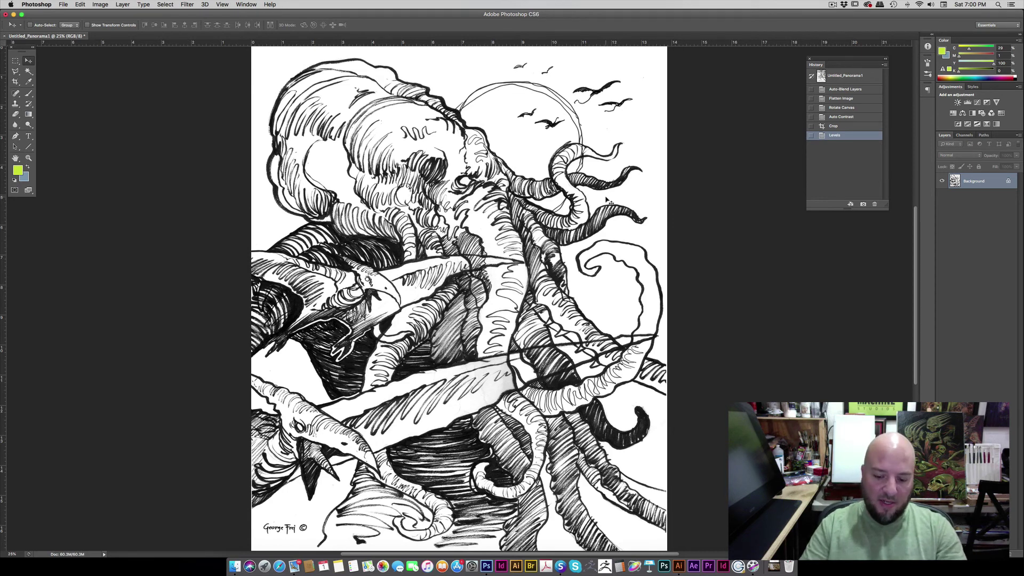
pyautogui.press('super+minus')
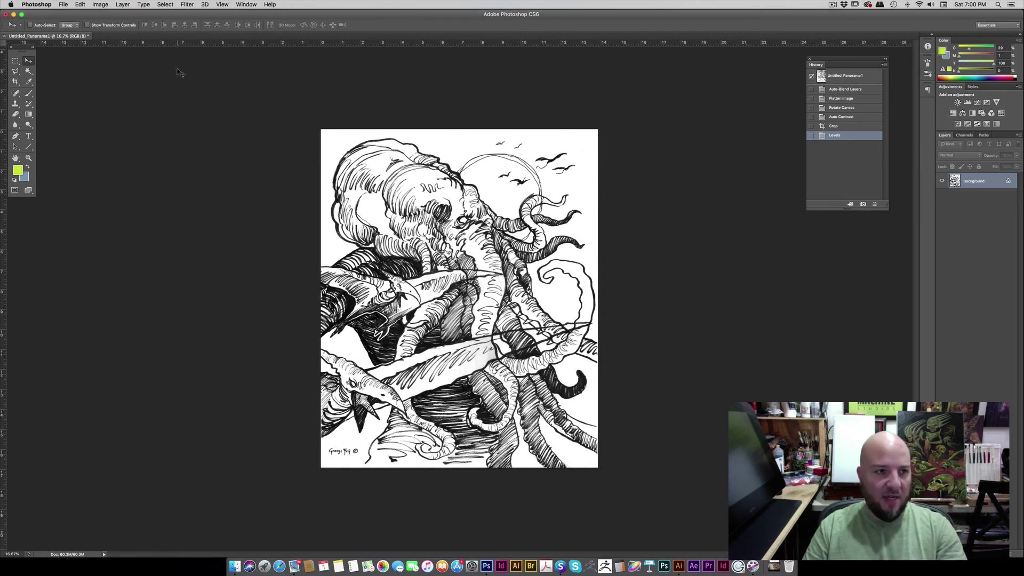